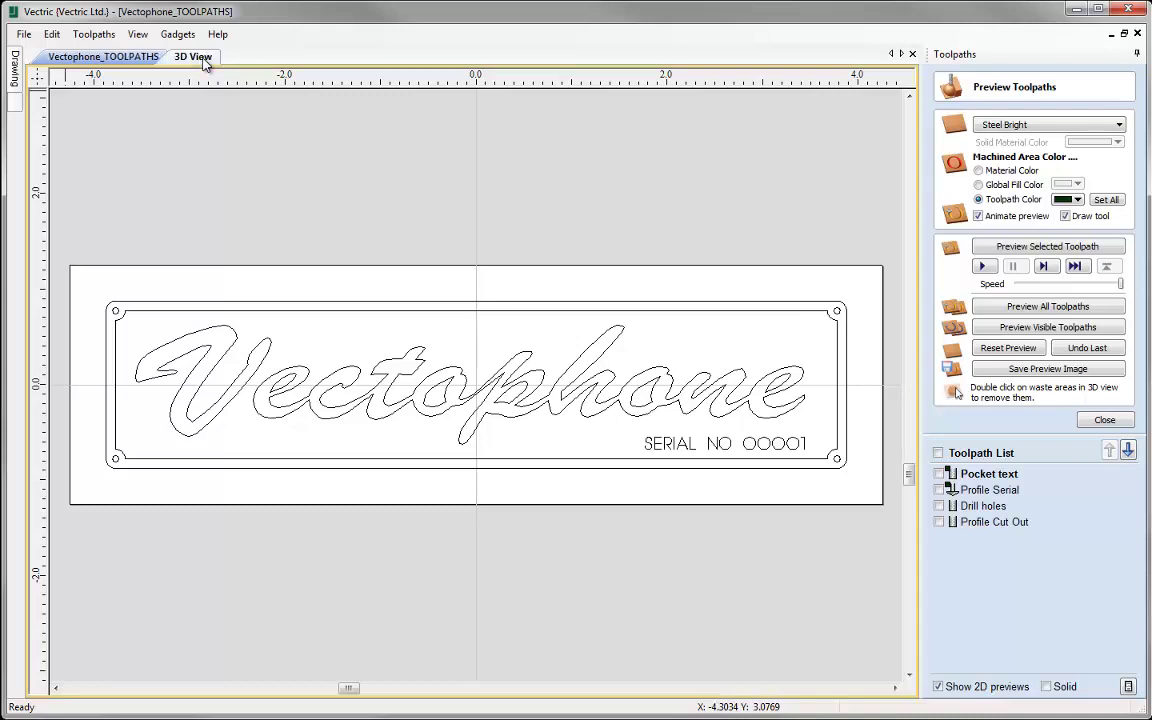
pyautogui.click(195, 57)
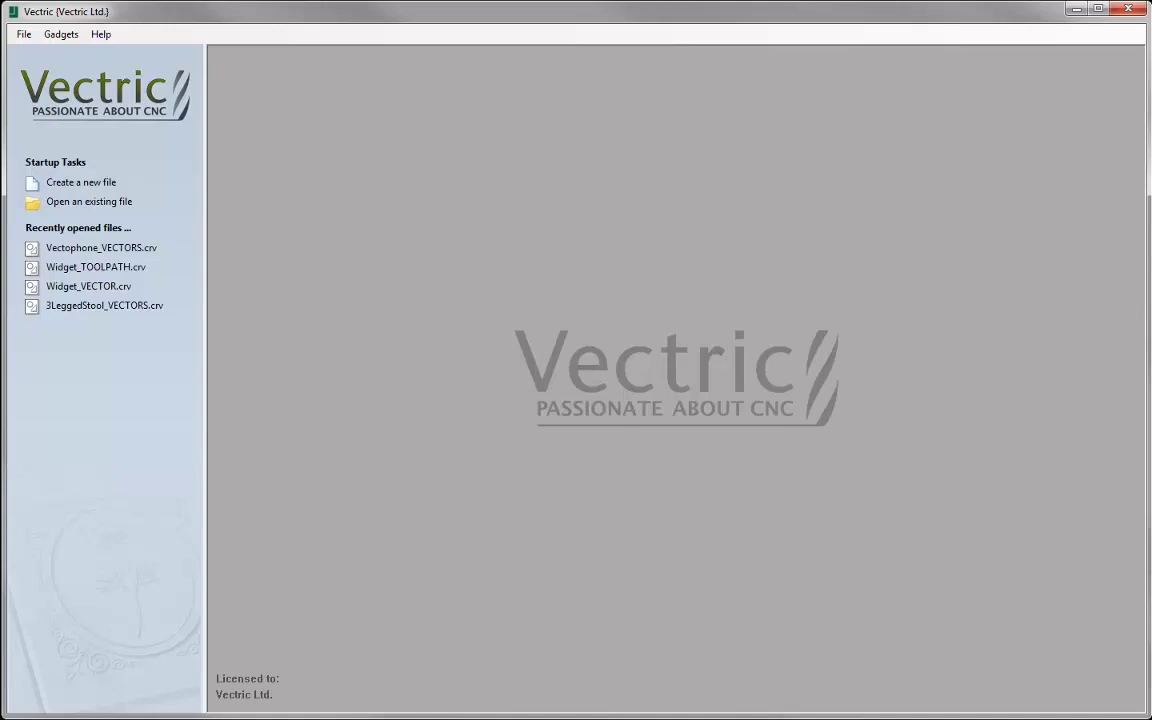
# - Open the file Vectophone_VECTORS.crv and switch the layout to the toolpath commands
pyautogui.click(125, 203)
pyautogui.click(560, 313)
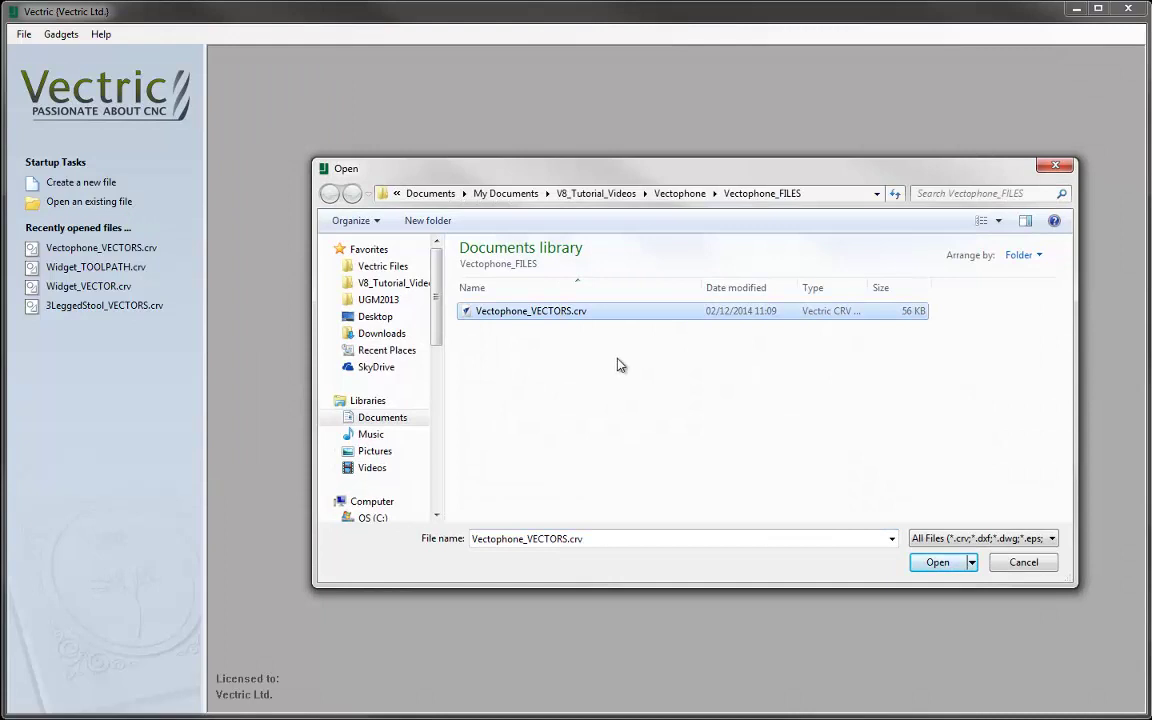
pyautogui.click(935, 562)
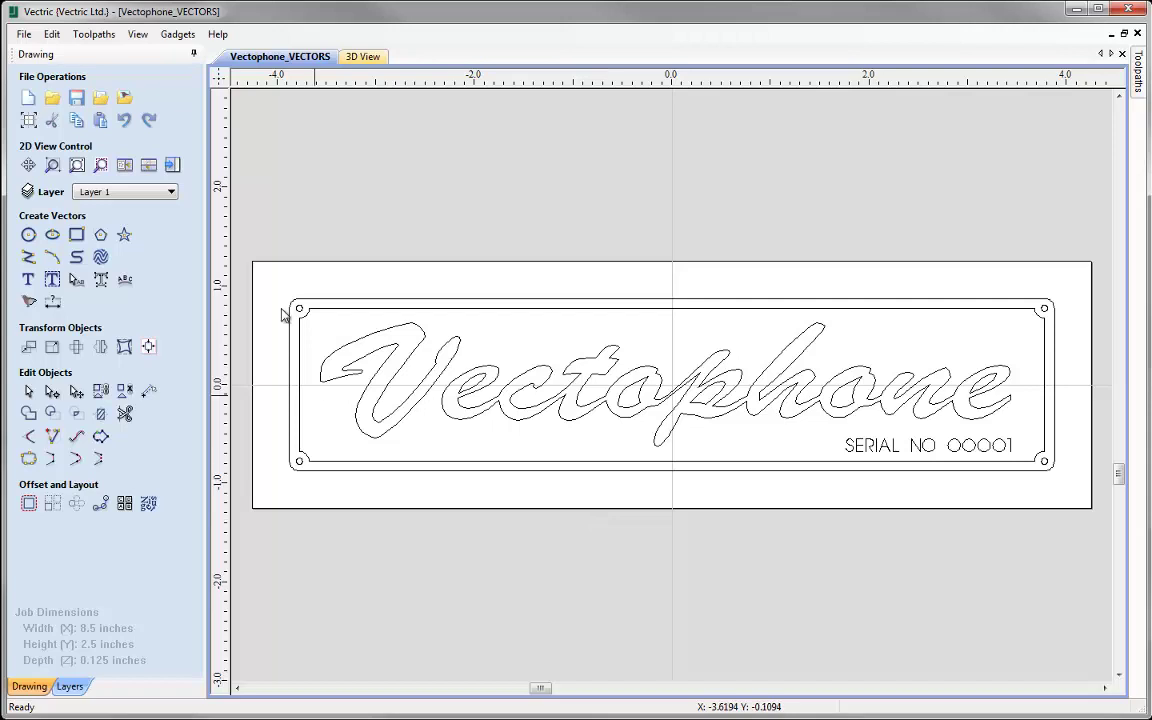
pyautogui.click(173, 166)
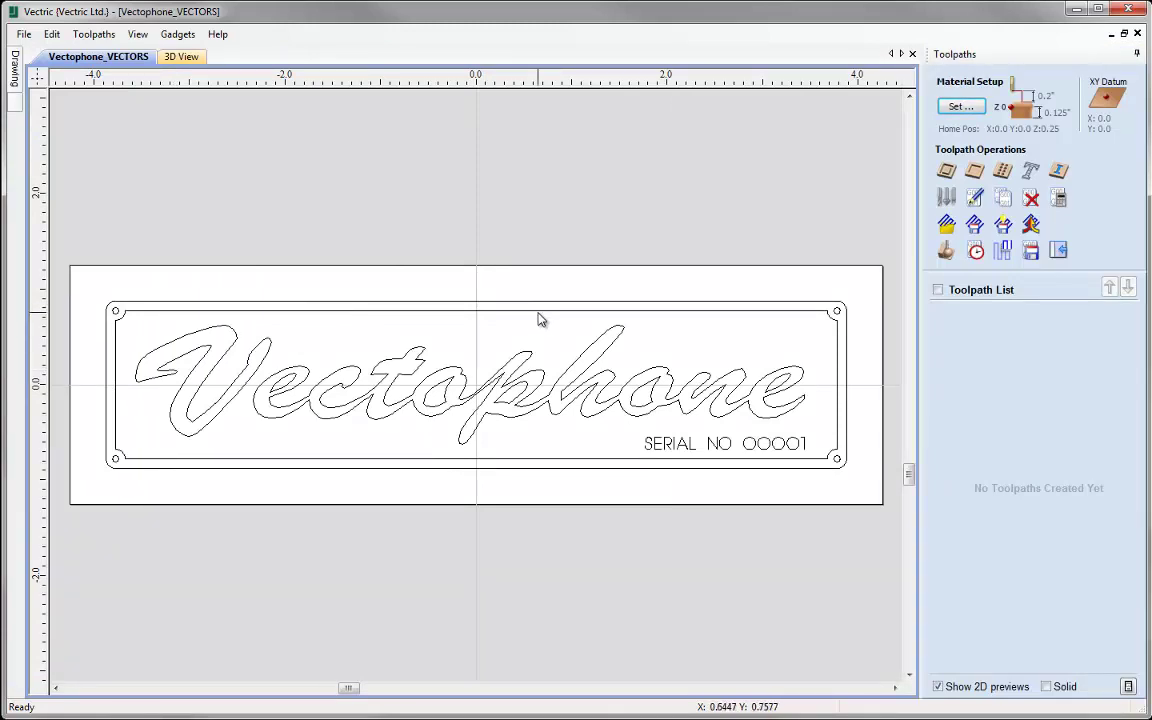
# - Select the Vectophone lettering vectors together with the inner border, leaving out the serial number text
pyautogui.click(462, 378)
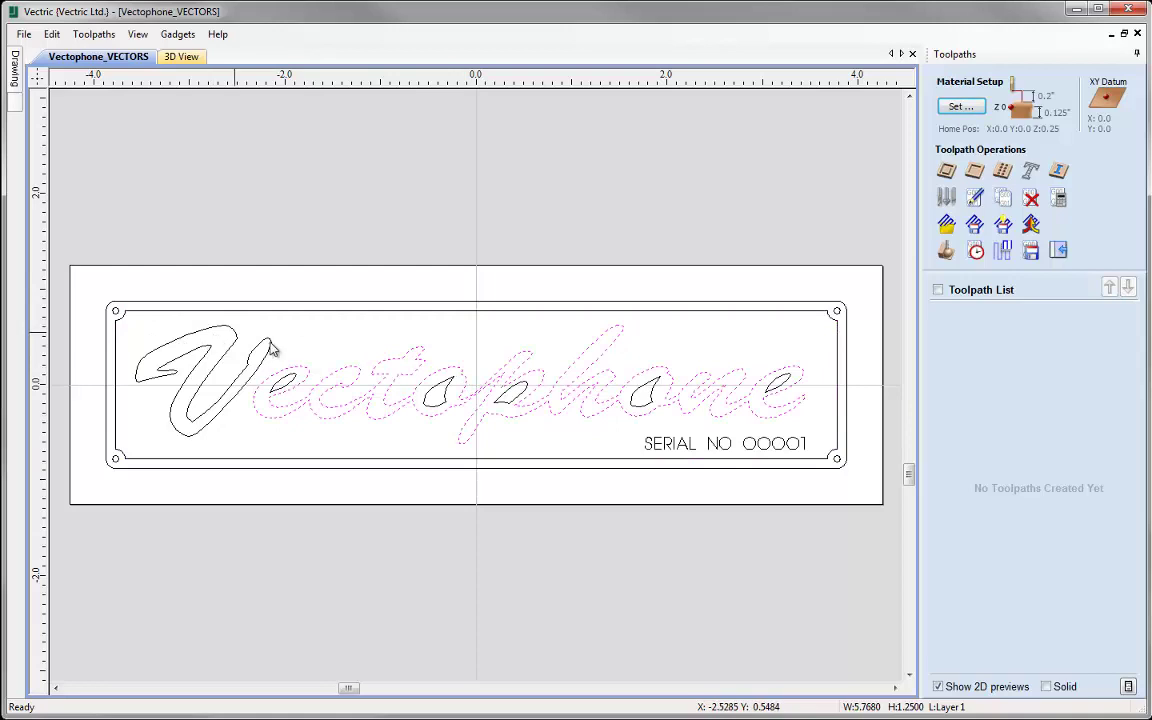
pyautogui.click(815, 425)
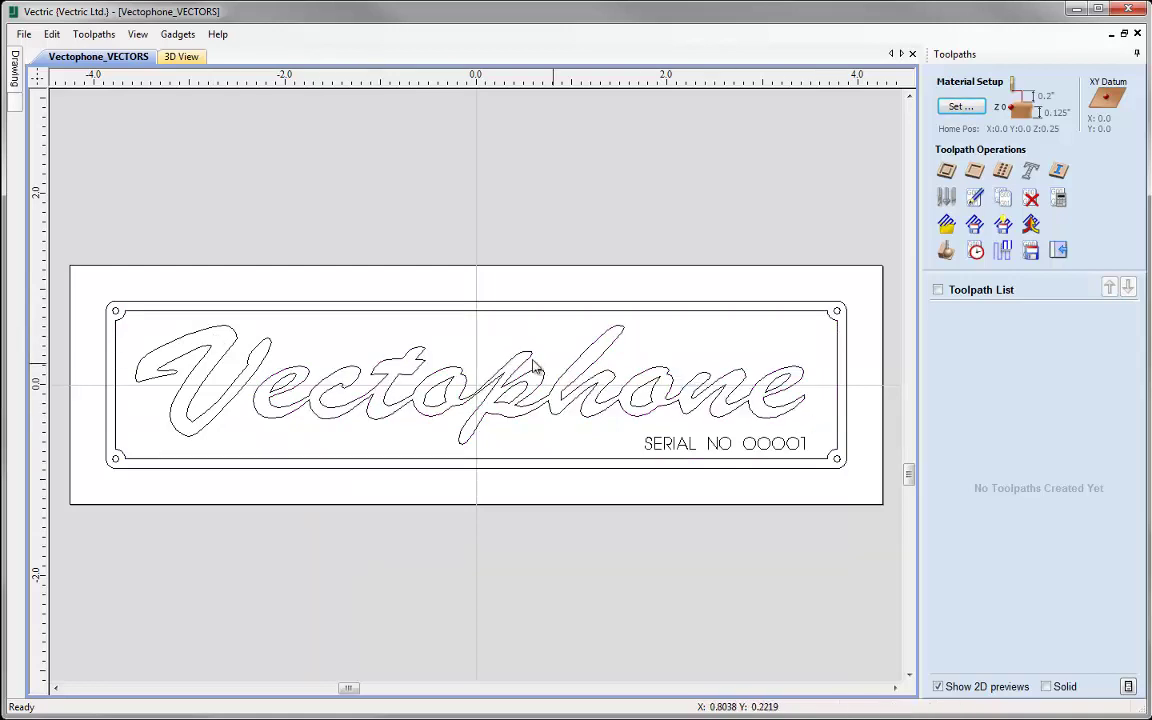
pyautogui.click(517, 312)
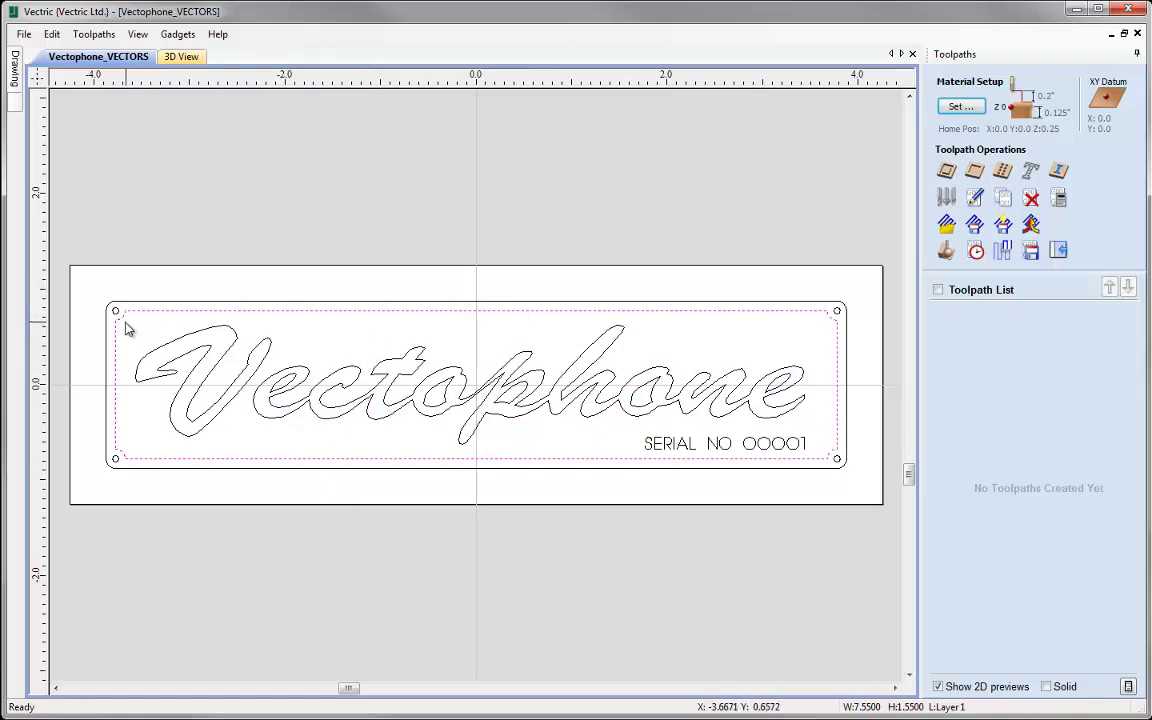
pyautogui.moveTo(129, 322); pyautogui.dragTo(813, 453)
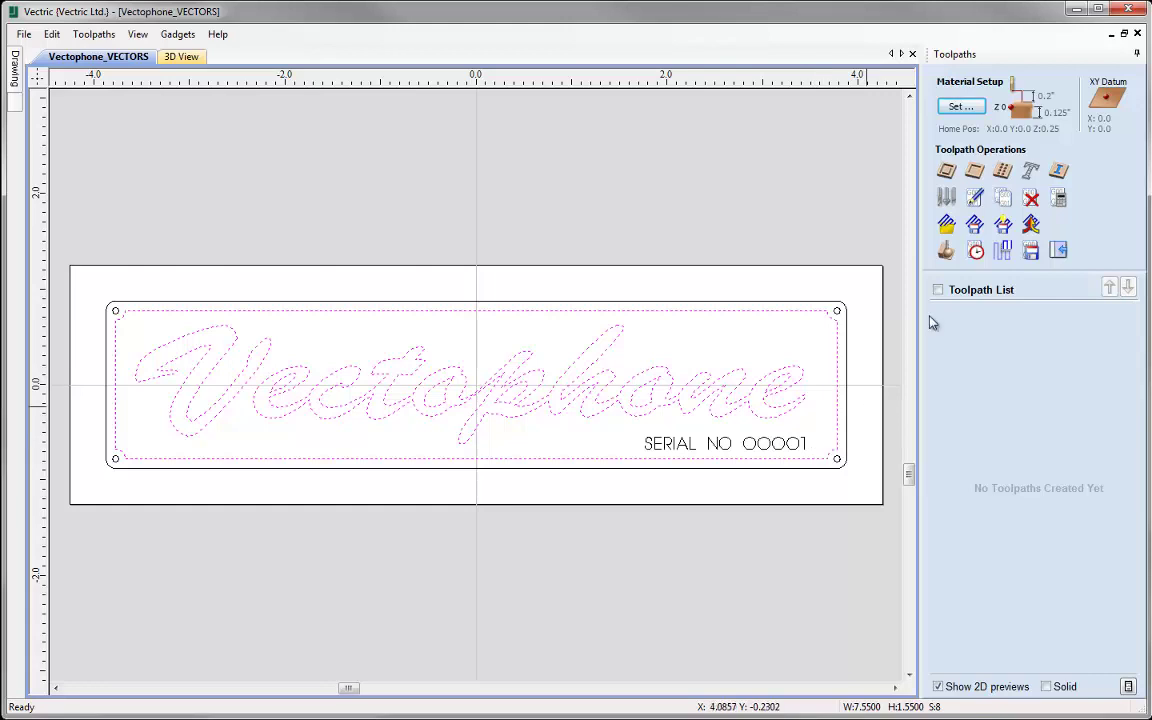
# - Start a pocket toolpath for the selected vectors with a cut depth of 3/64 inch
pyautogui.click(975, 175)
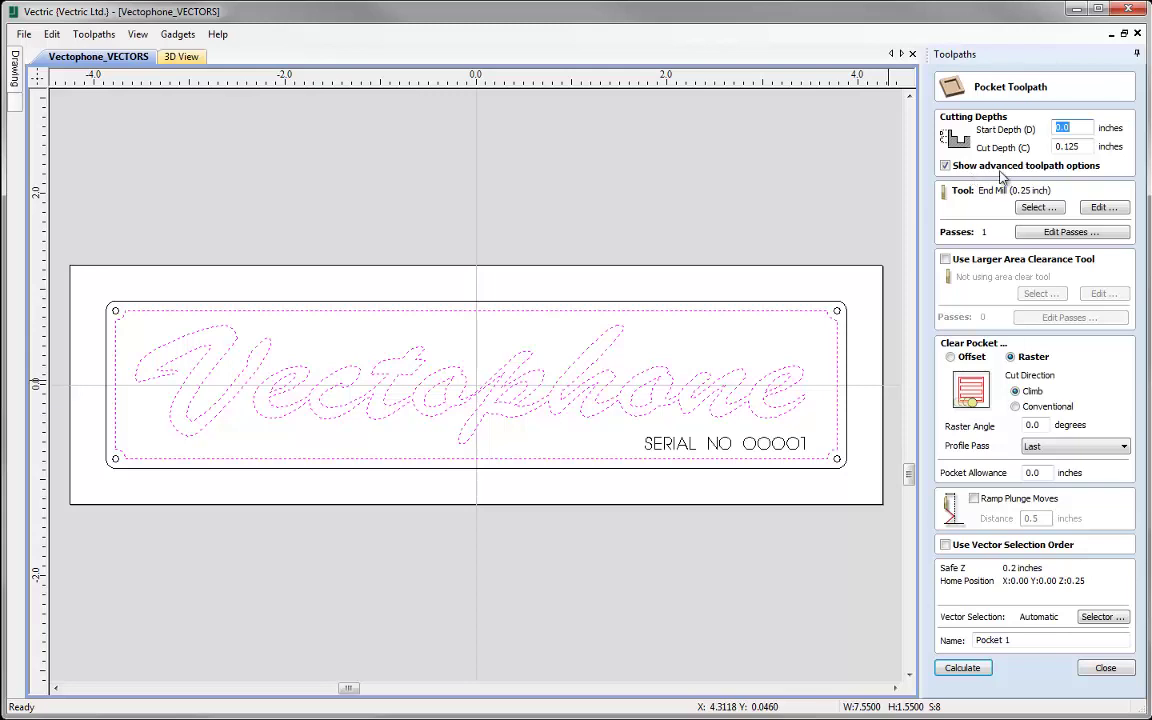
pyautogui.click(1064, 146)
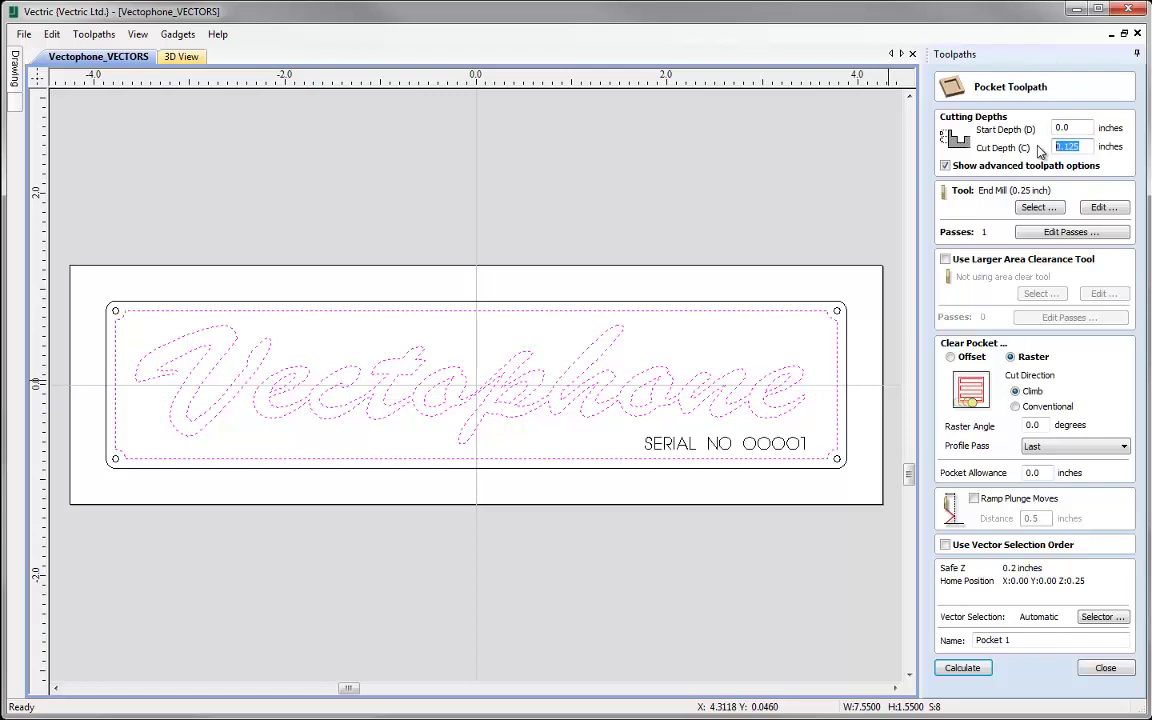
pyautogui.press('BackSpace')
pyautogui.write('3/64')
pyautogui.press('Tab')
# - Copy the 0.25 inch end mill as End Mill (0.125 inch) with a 0.125 inch diameter and use it for the pocket
pyautogui.click(1038, 207)
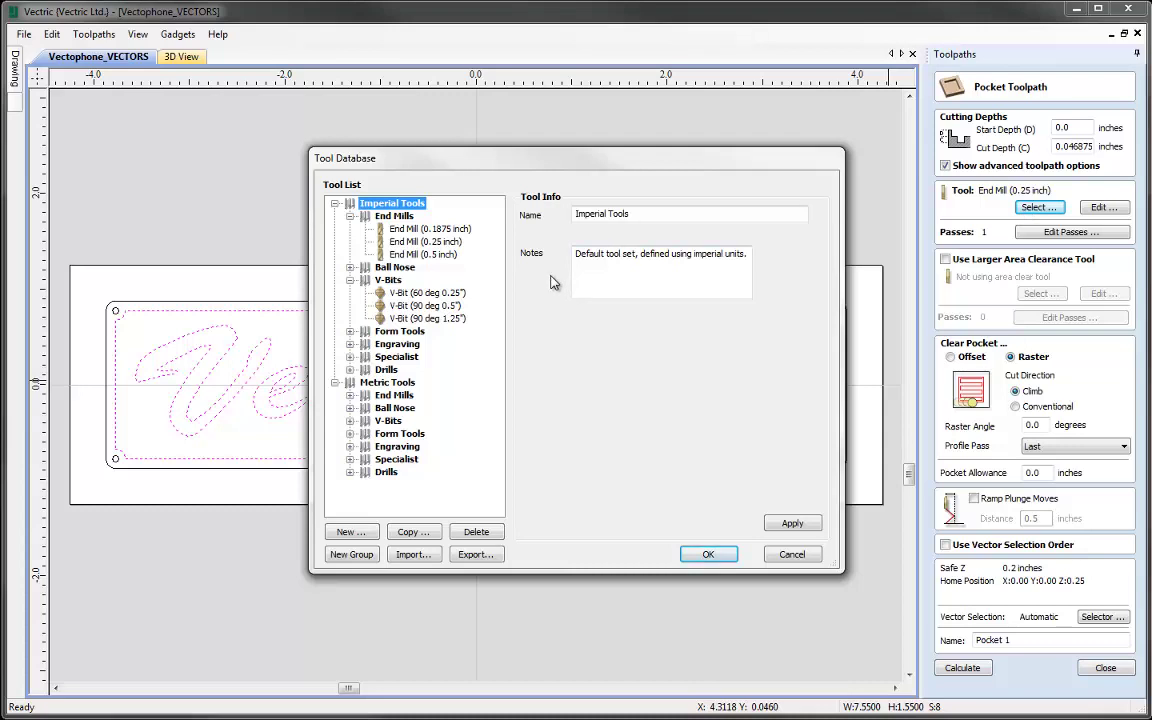
pyautogui.click(428, 244)
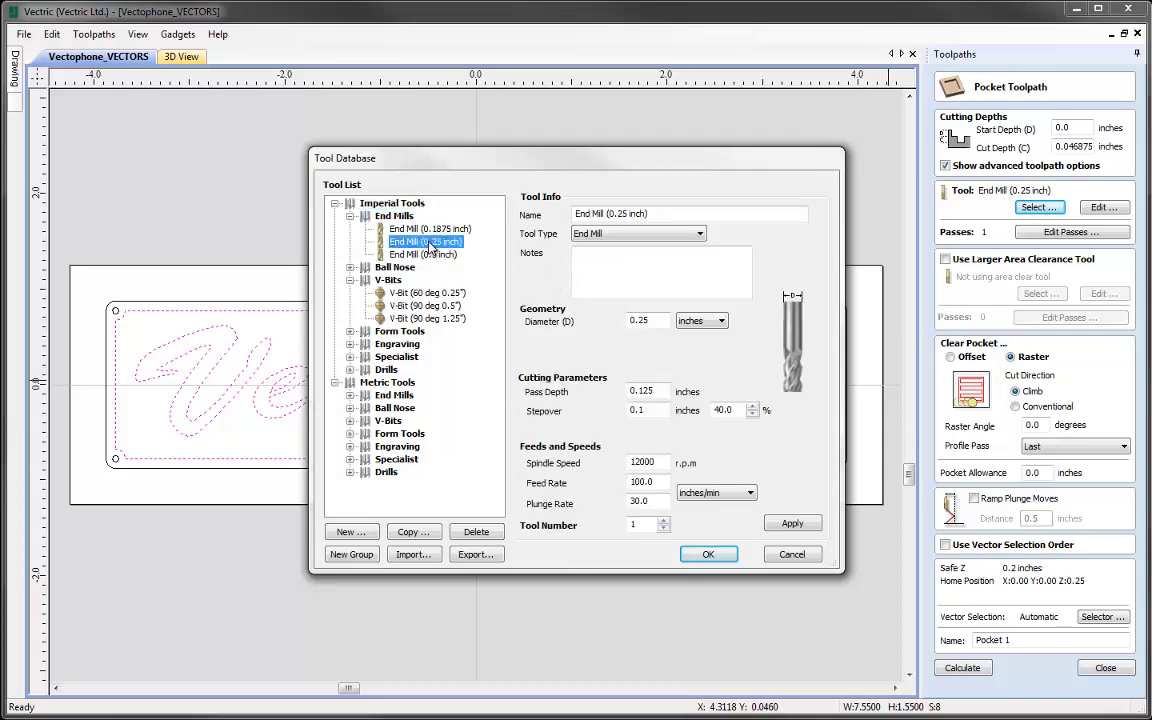
pyautogui.click(414, 533)
pyautogui.write('0.125')
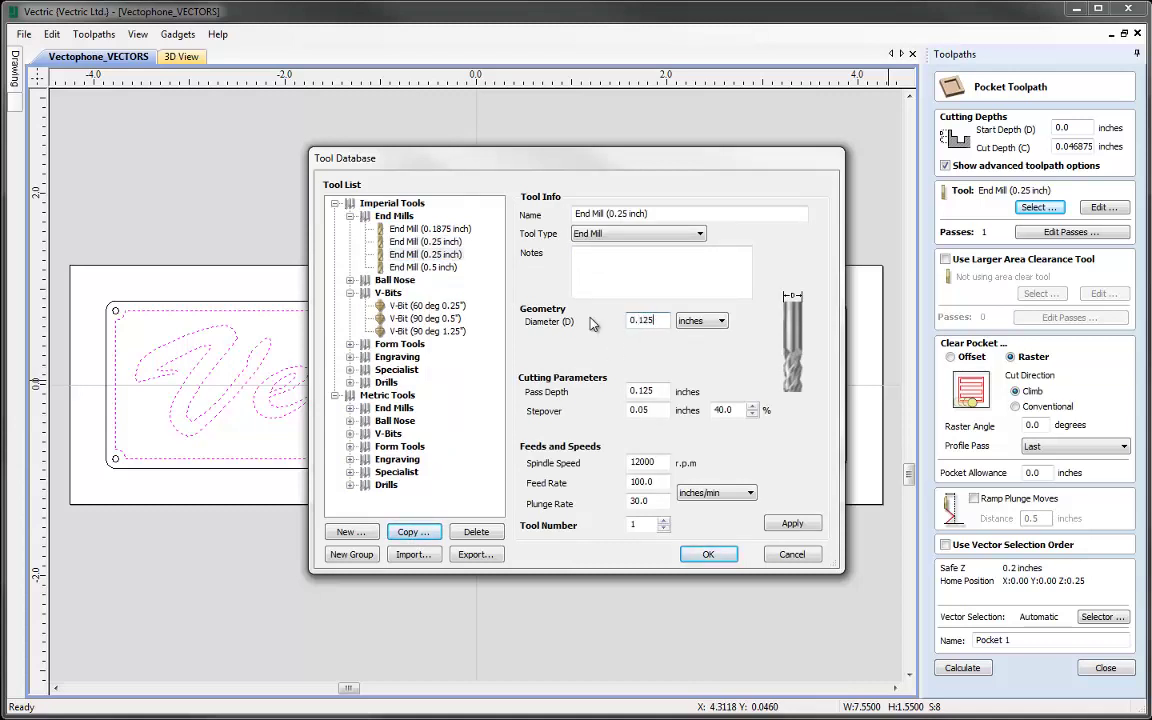
pyautogui.click(617, 214)
pyautogui.write('1')
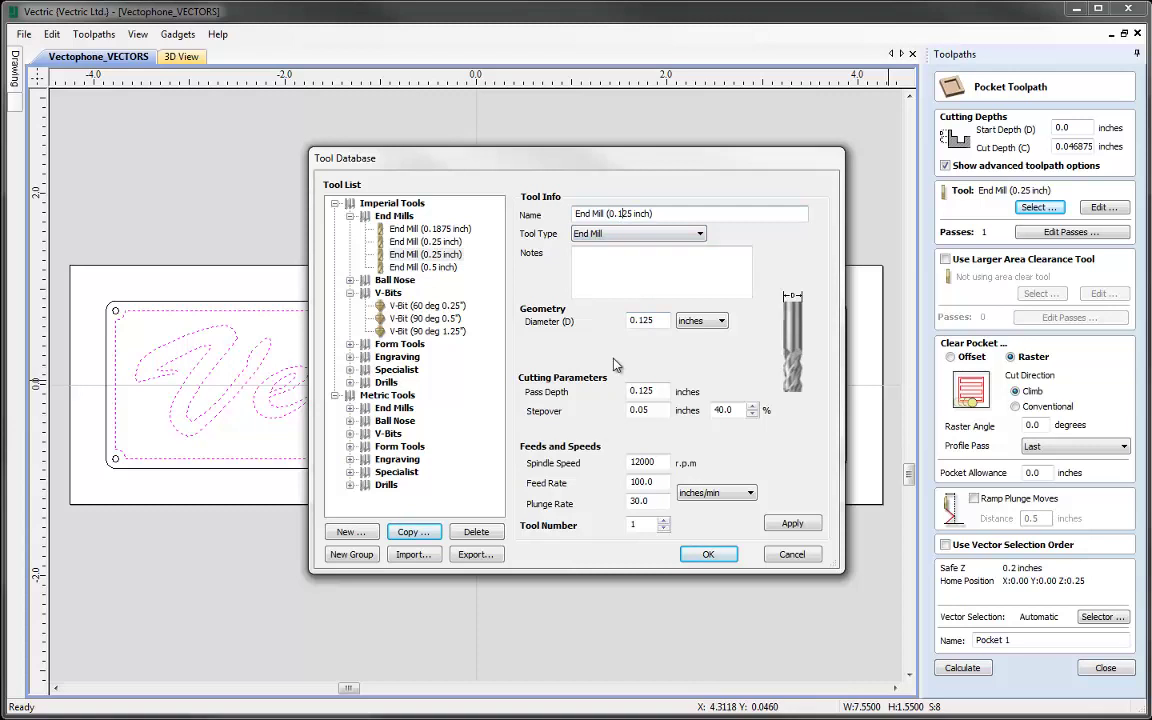
pyautogui.click(707, 557)
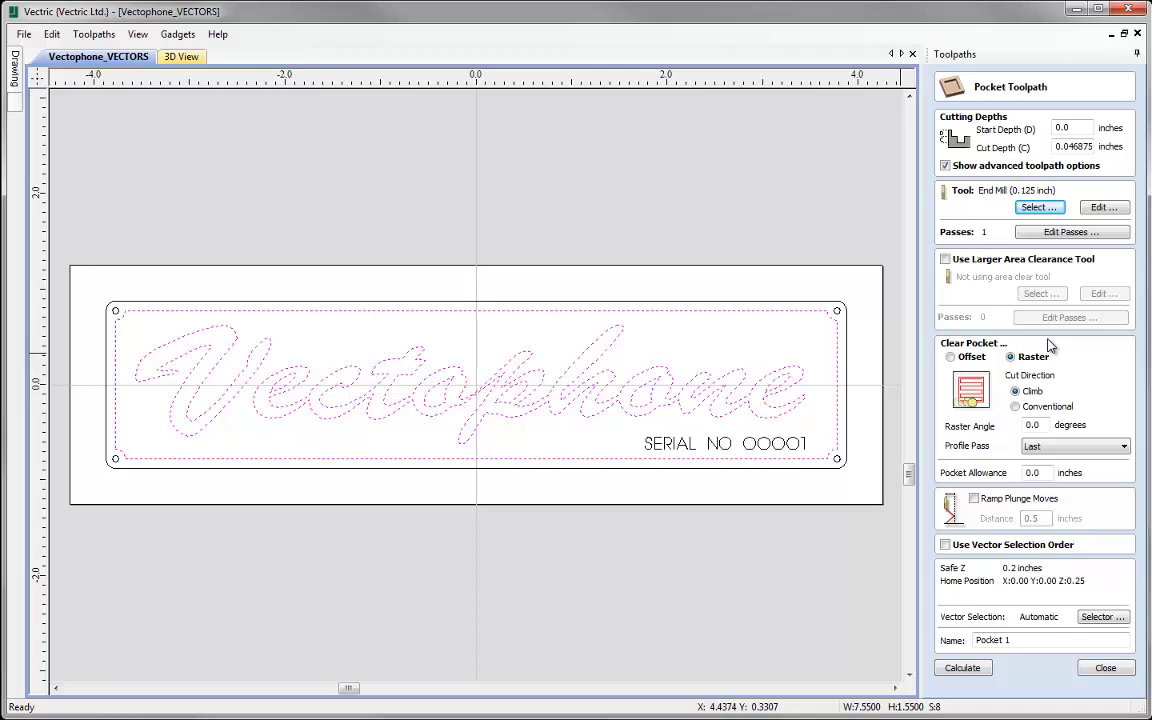
# - Enable ramp plunge moves, name the toolpath Pocket text, and calculate it
pyautogui.click(974, 499)
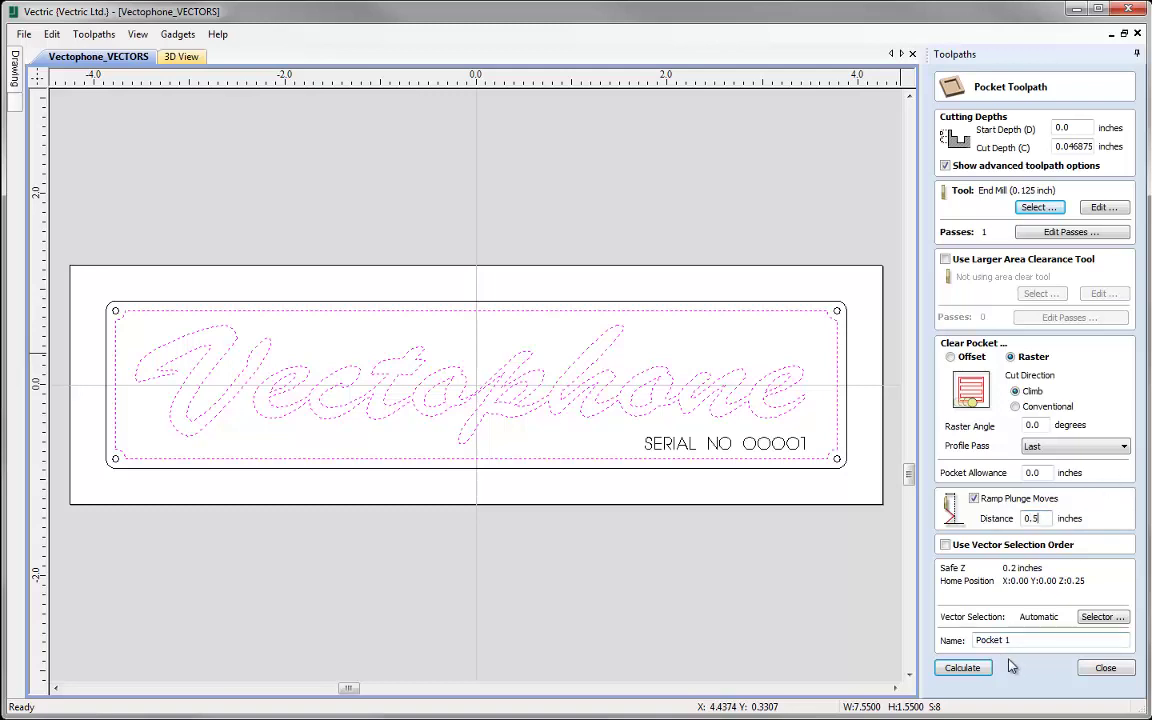
pyautogui.press('BackSpace')
pyautogui.write('text')
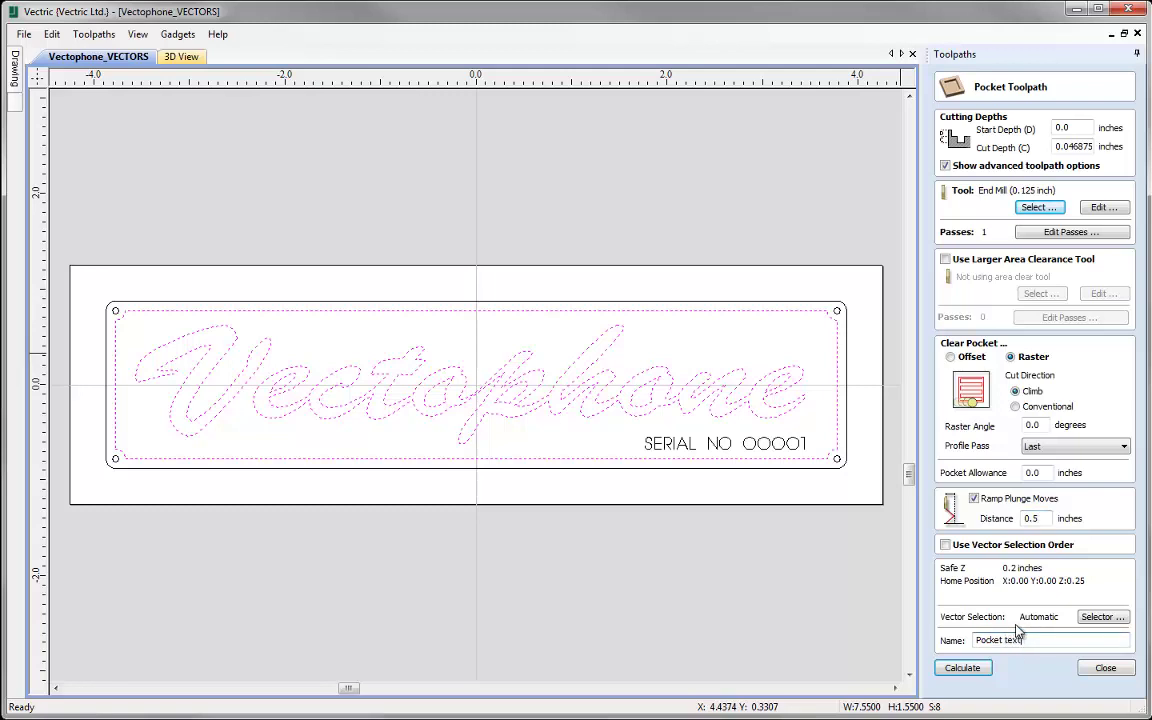
pyautogui.click(962, 668)
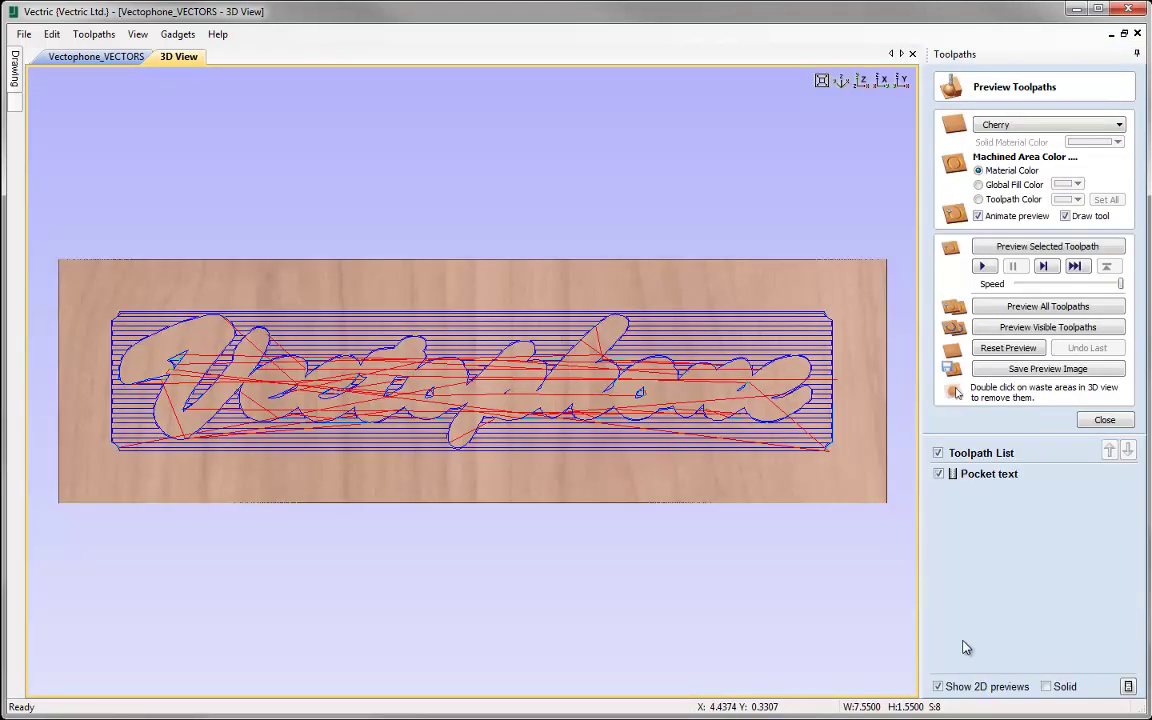
# - Set the preview material to Steel Bright and the machined area's toolpath color to Dark Green
pyautogui.click(1062, 126)
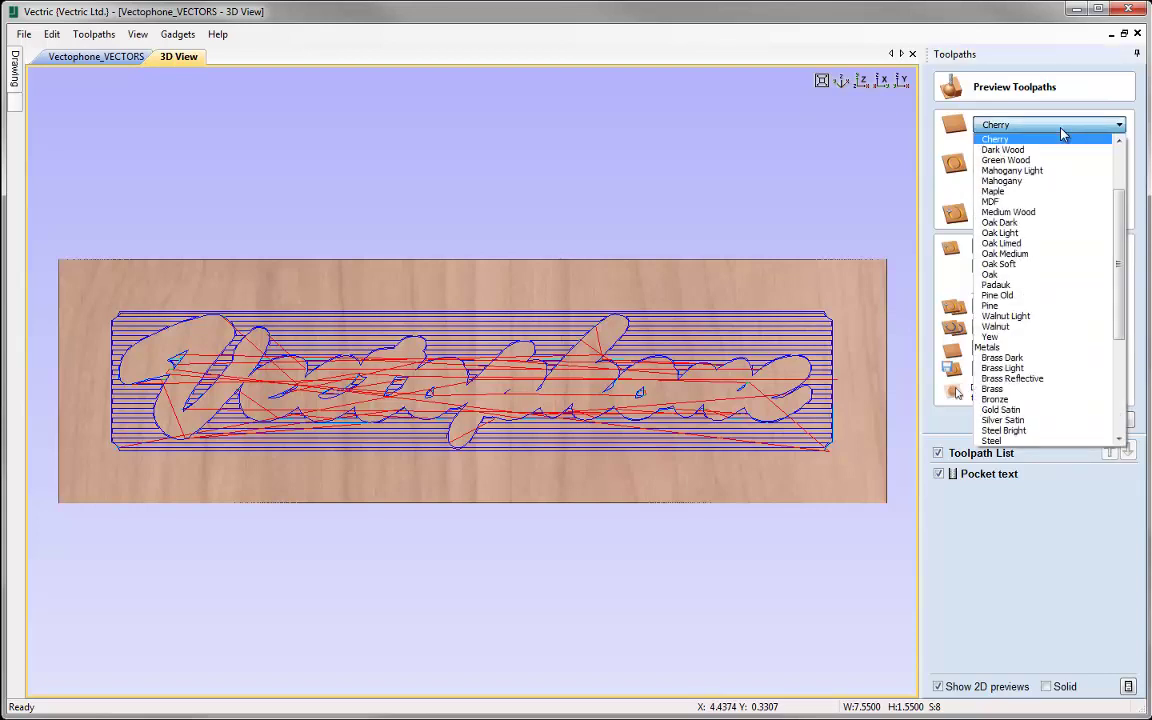
pyautogui.moveTo(1120, 260); pyautogui.dragTo(1120, 300)
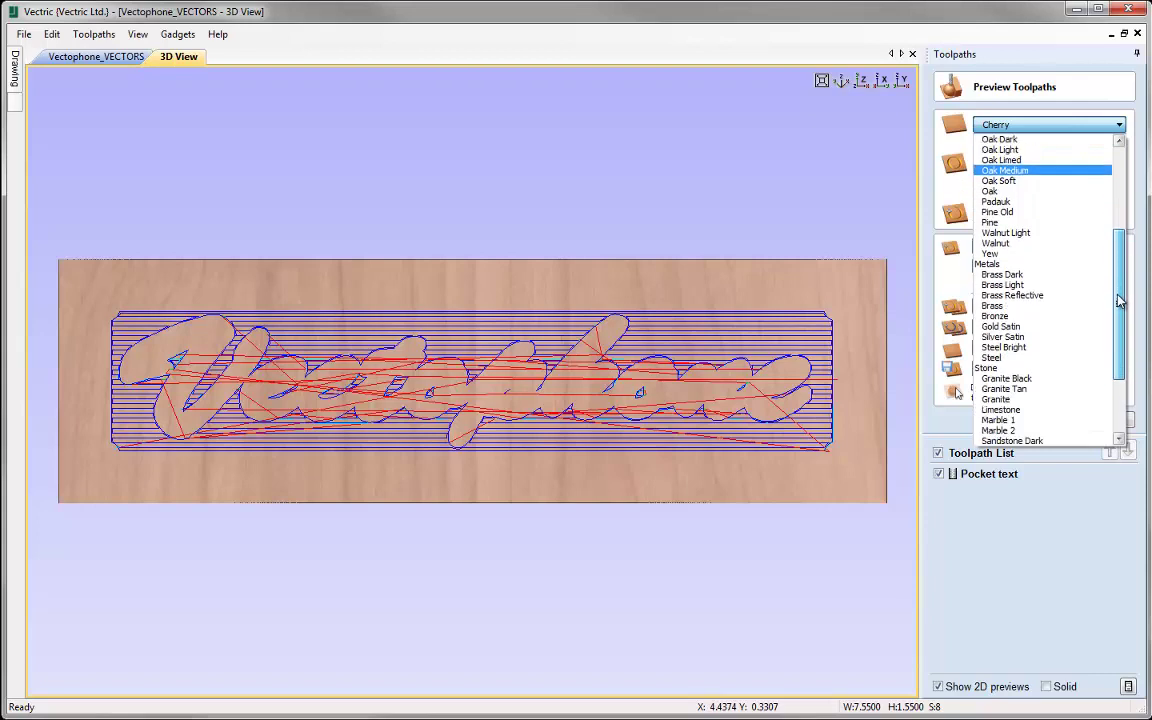
pyautogui.click(1025, 348)
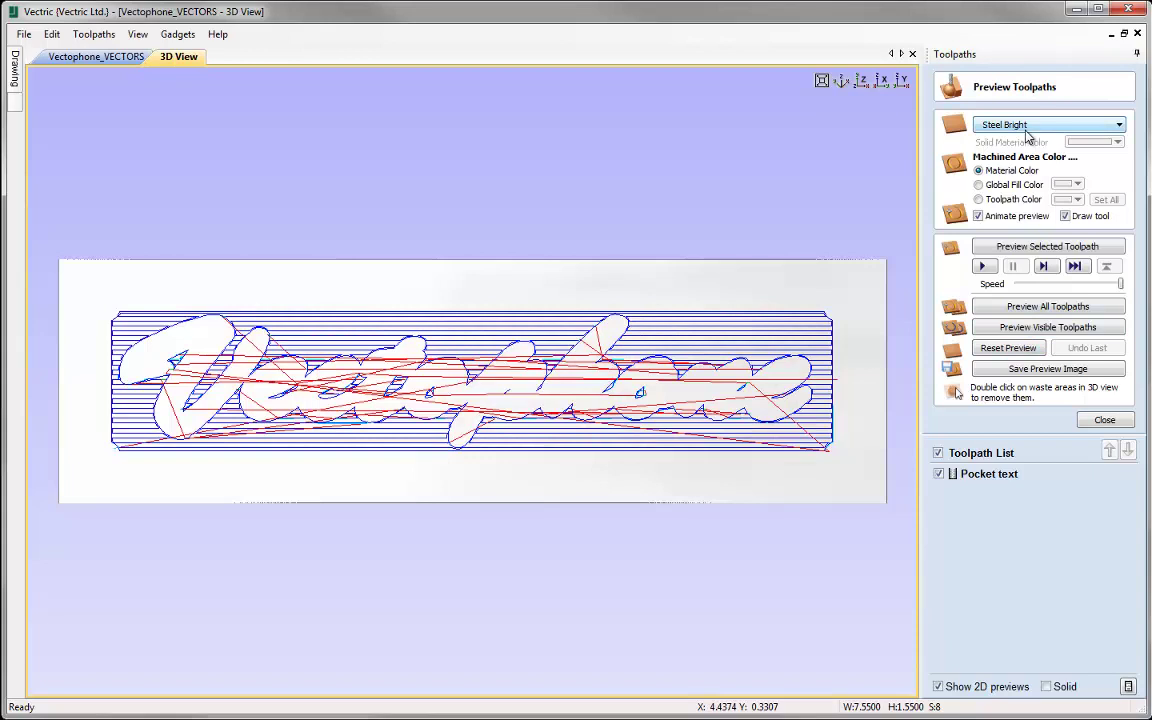
pyautogui.click(980, 199)
pyautogui.click(1075, 200)
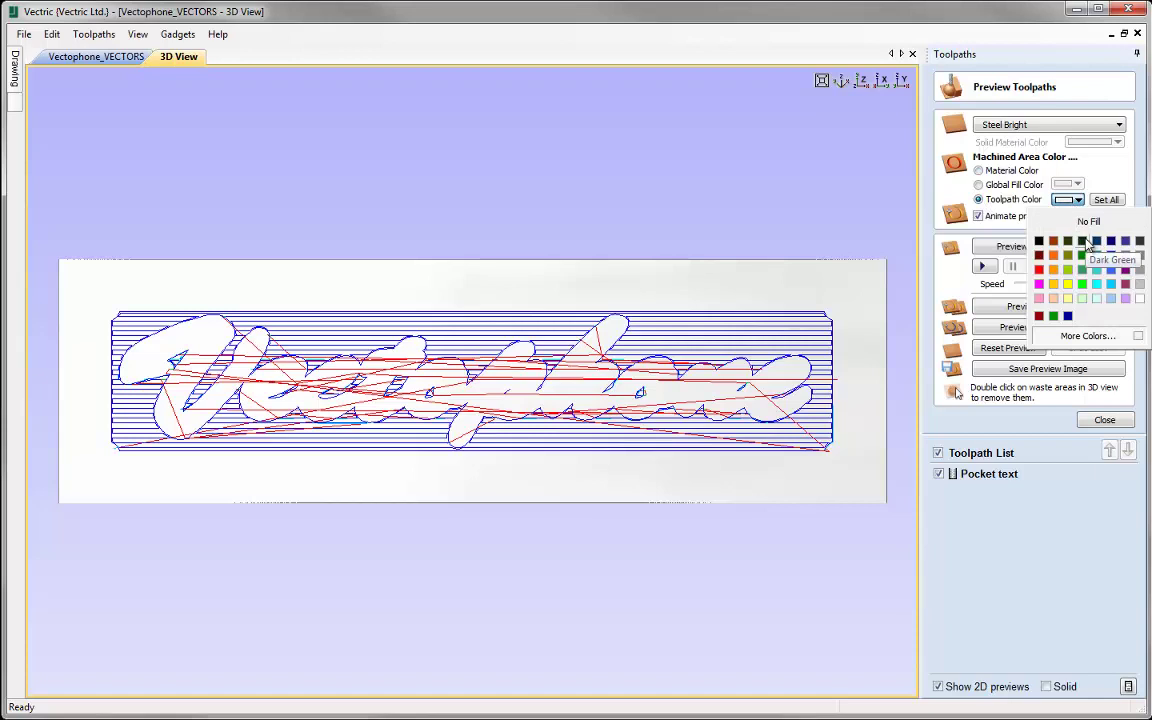
pyautogui.click(1084, 241)
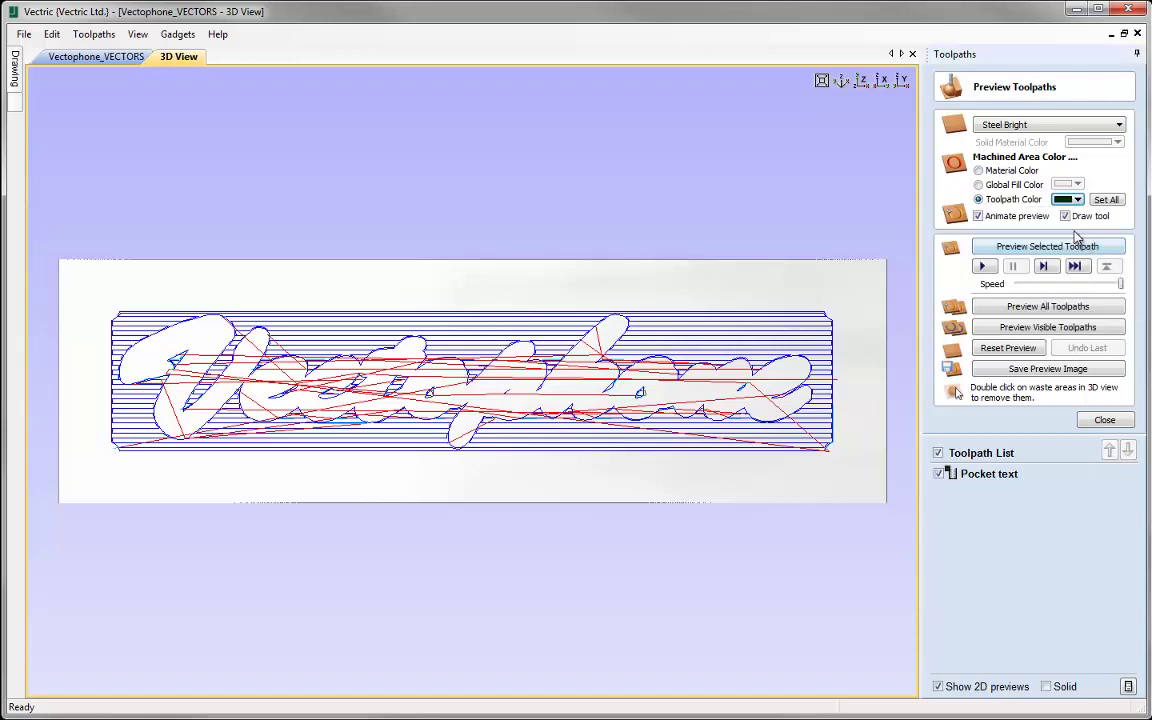
# - Preview the Pocket text toolpath at a slightly reduced speed and examine the machined lettering up close
pyautogui.click(1102, 285)
pyautogui.click(1047, 250)
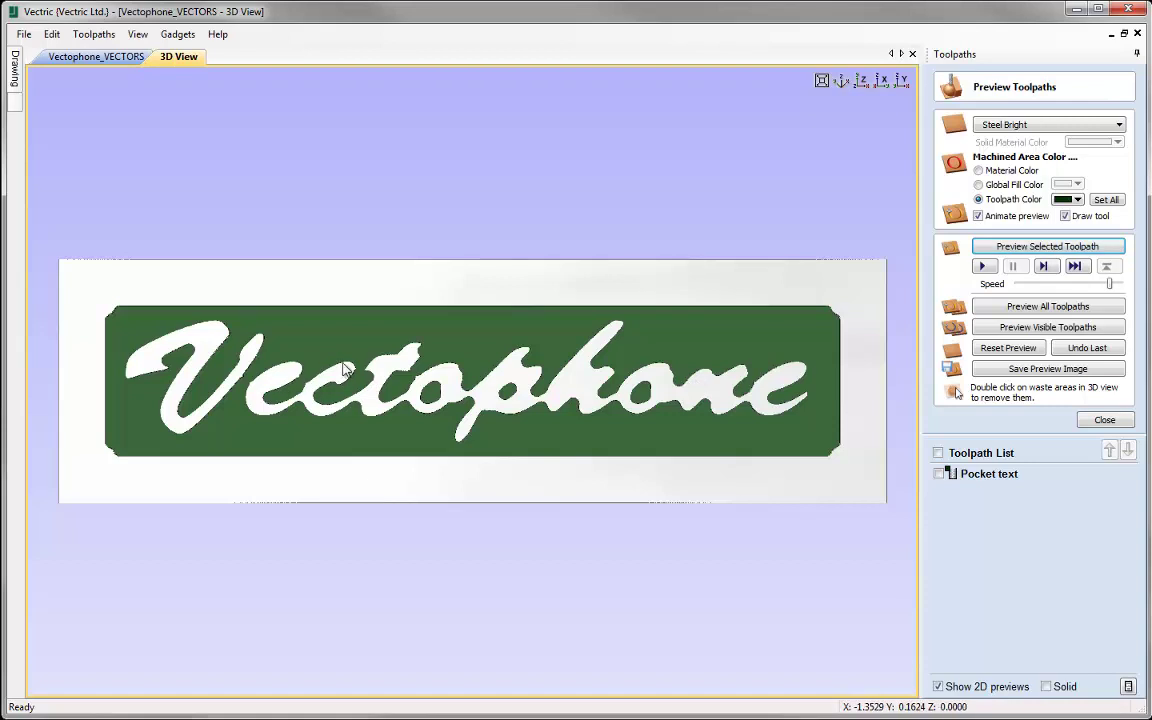
pyautogui.scroll(4, 297, 393)
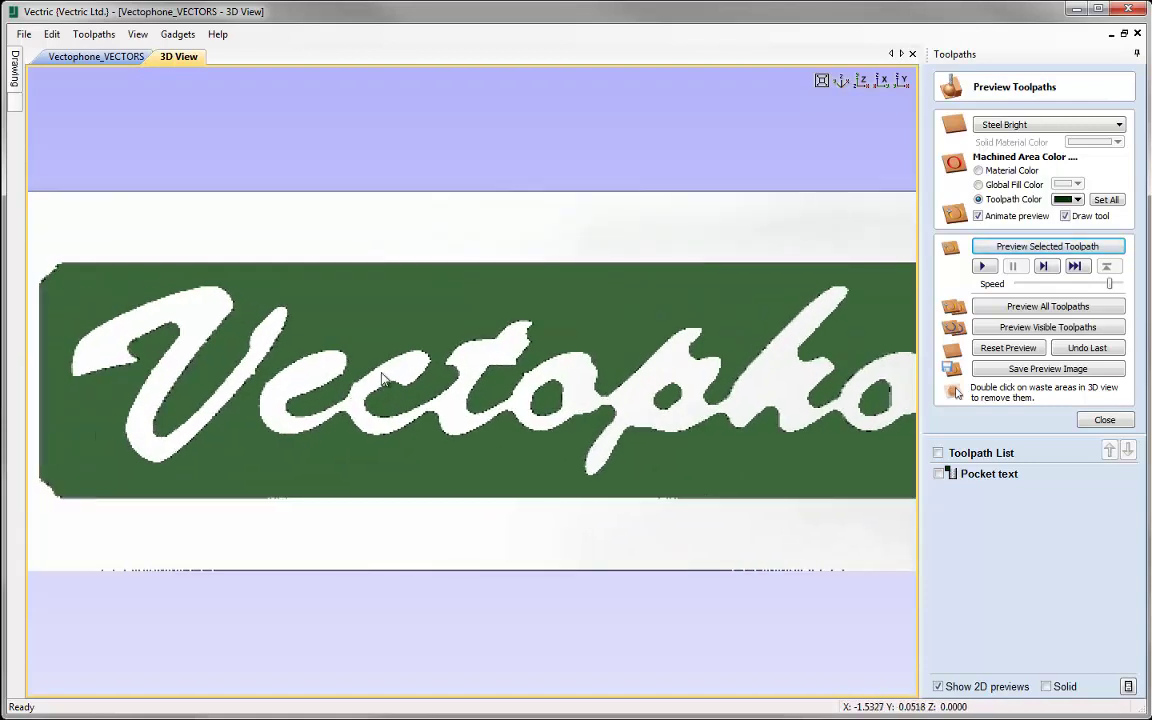
pyautogui.scroll(-1, 338, 390)
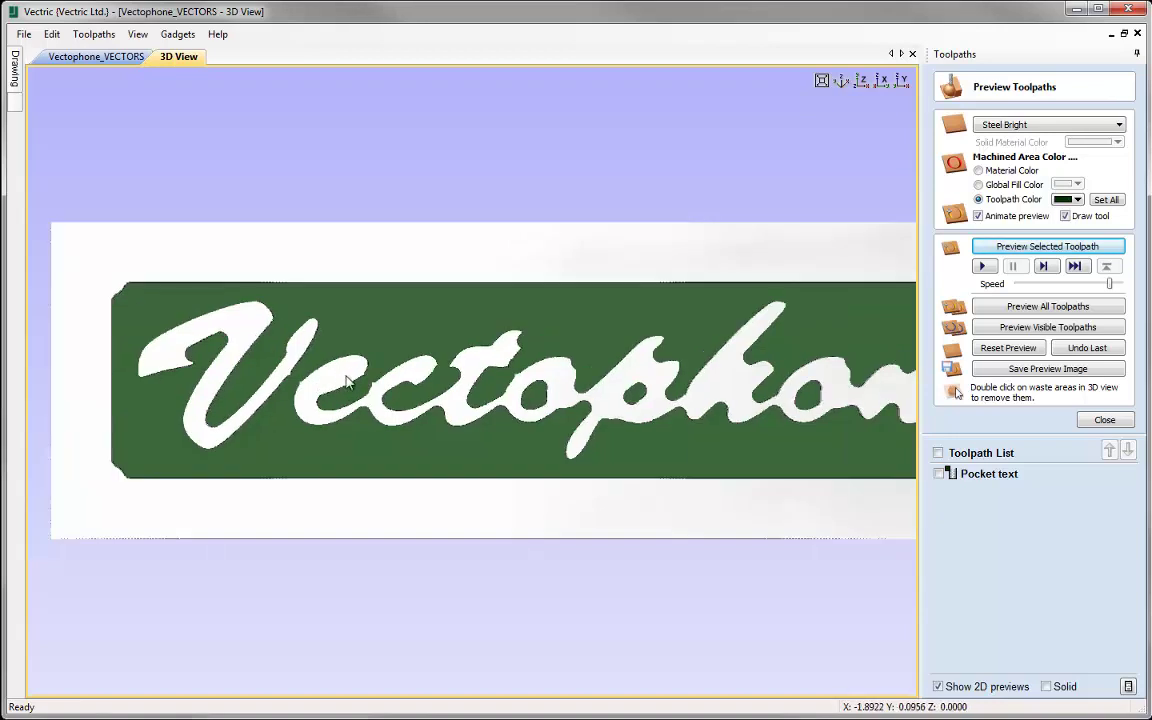
pyautogui.press('F6')
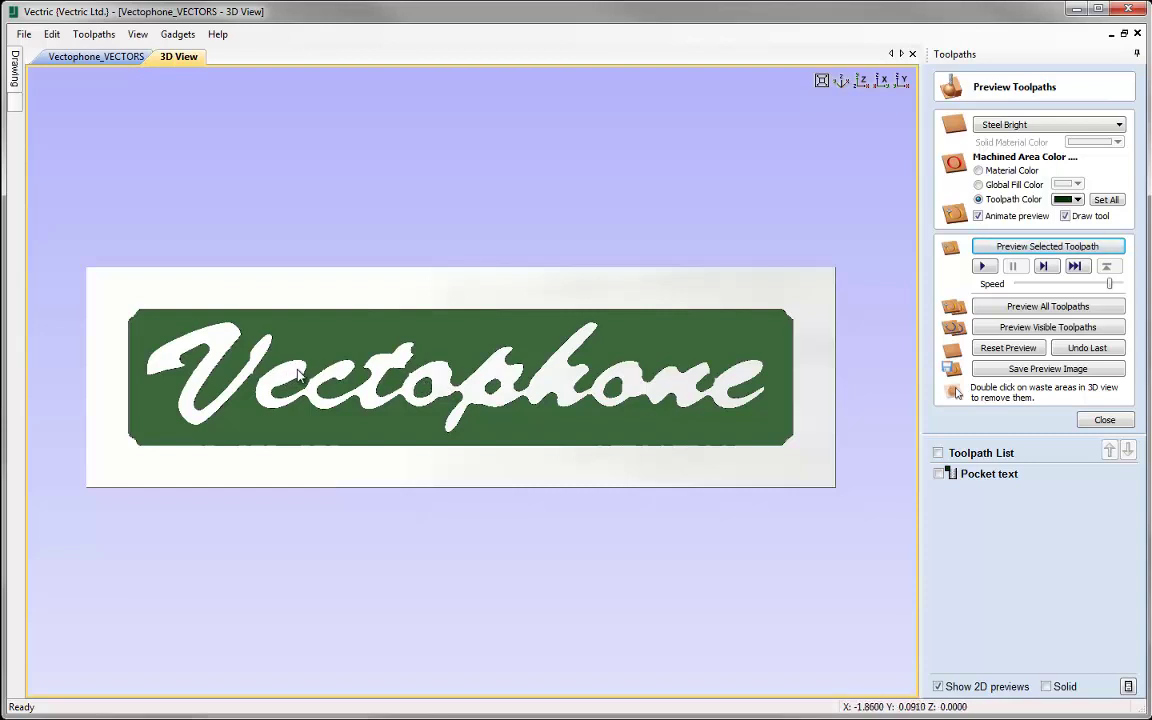
# - Reset the toolpath preview and reopen the Pocket text toolpath for editing
pyautogui.click(1010, 348)
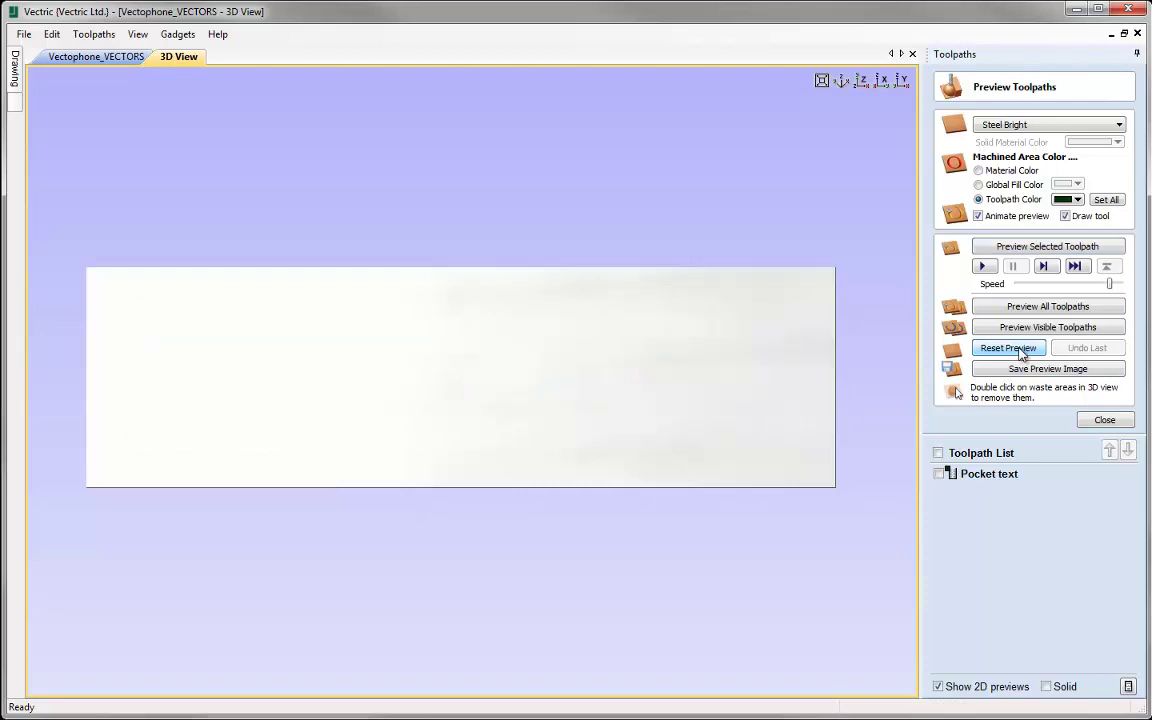
pyautogui.click(1102, 420)
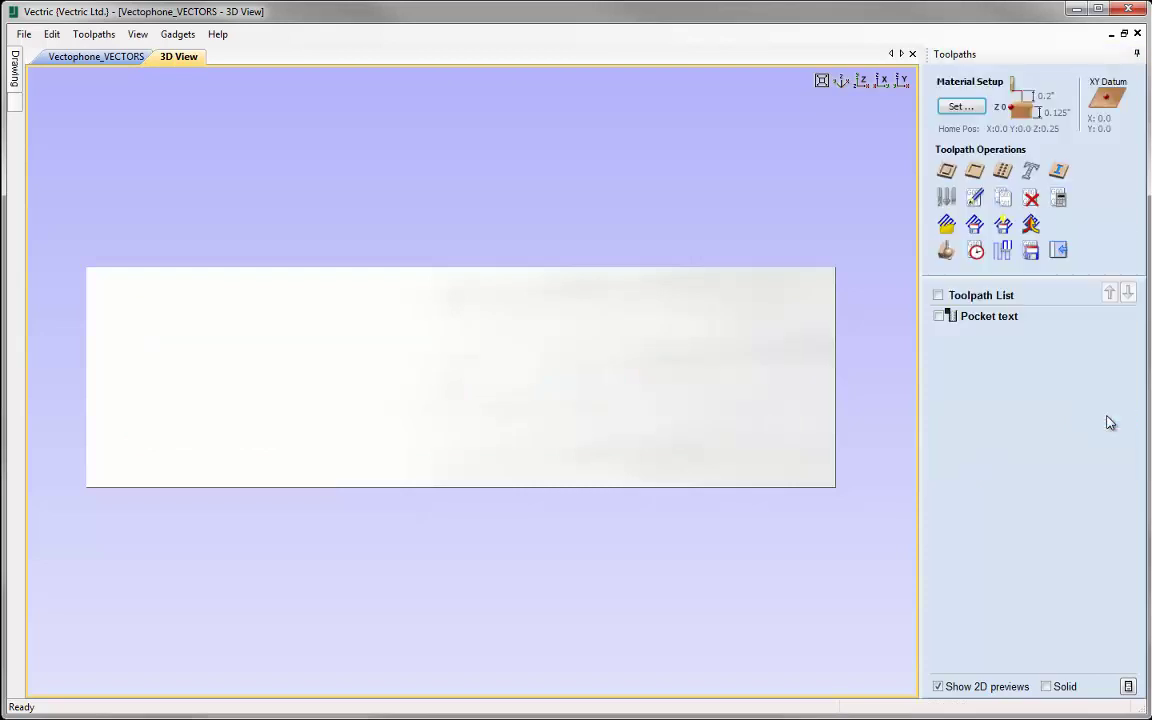
pyautogui.doubleClick(990, 317)
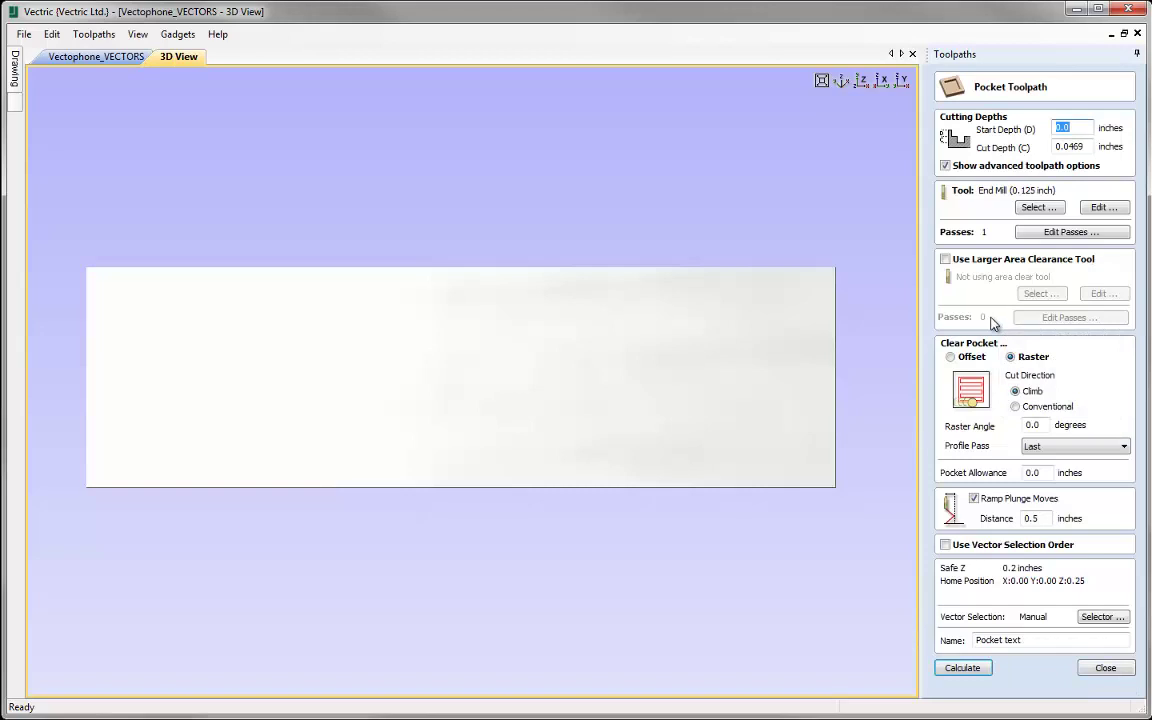
# - Duplicate the 0.125 inch end mill in the tool database and set the copy's diameter to 1/16 inch
pyautogui.click(1030, 207)
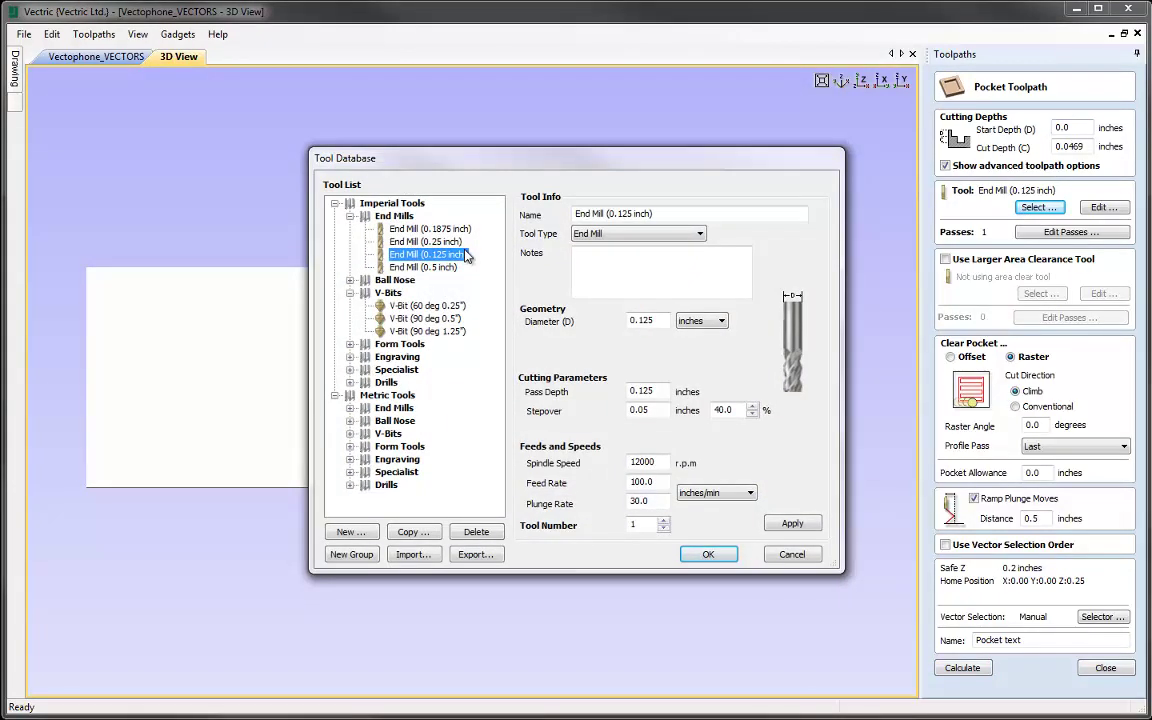
pyautogui.click(412, 535)
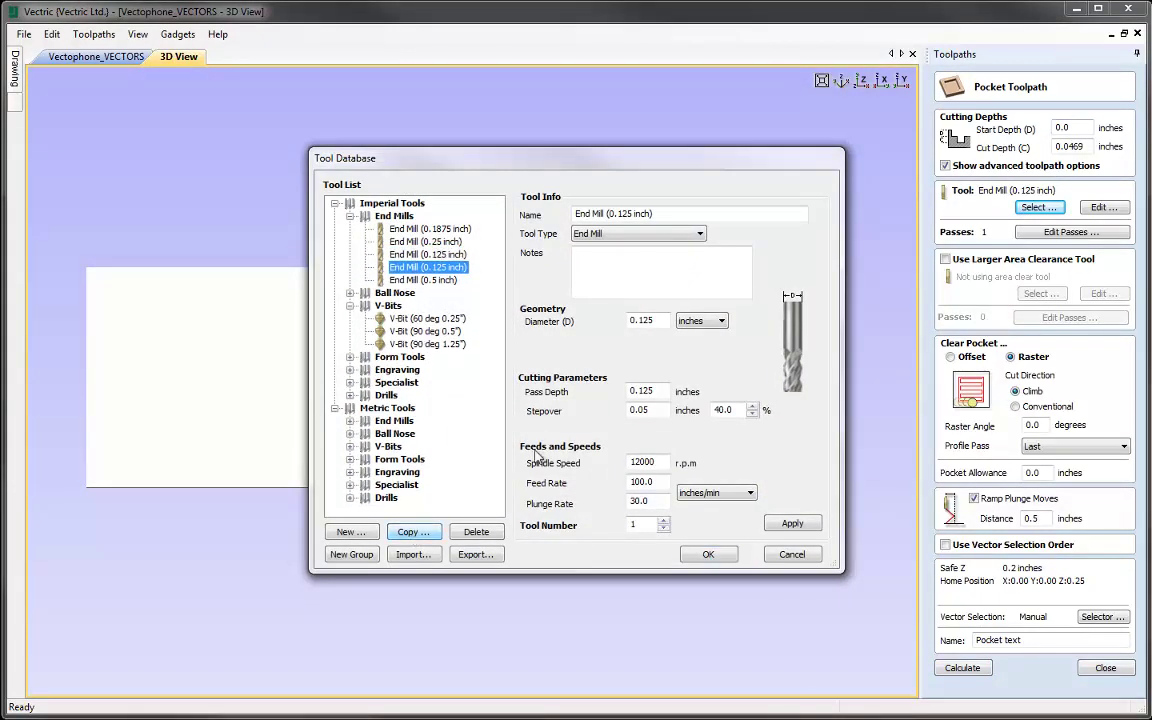
pyautogui.doubleClick(641, 320)
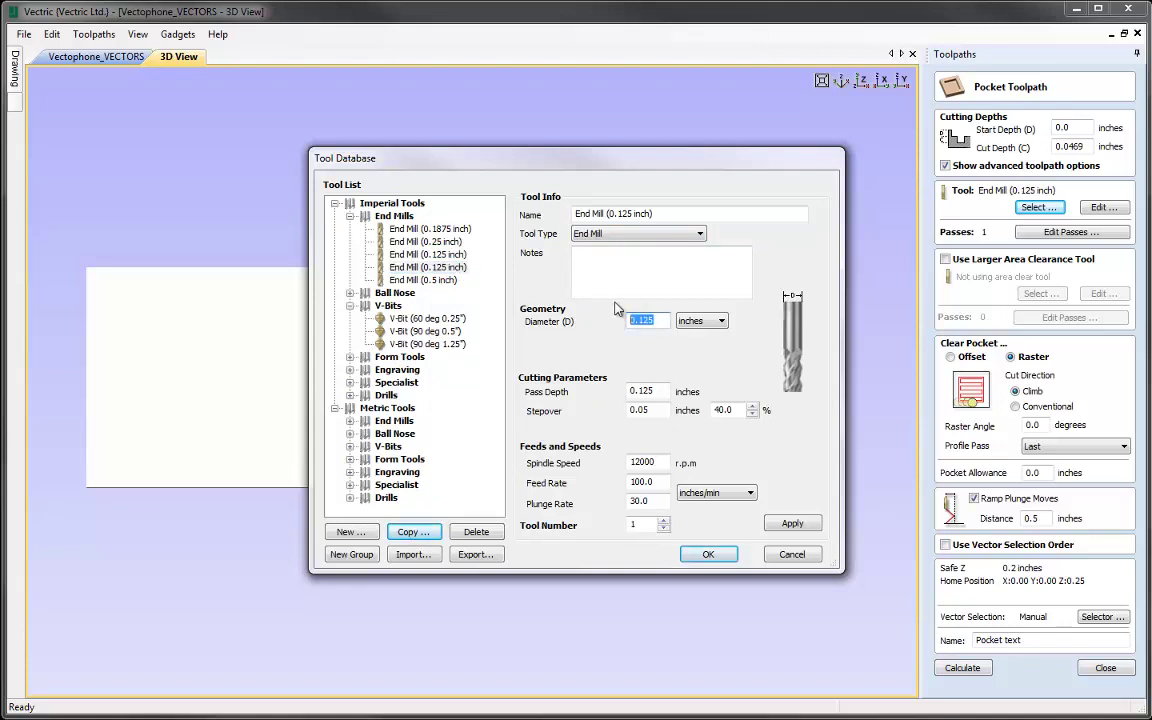
pyautogui.write('1/16')
# - Rename the copied tool to End Mill 1/16 and set its pass depth to 0.03 inches
pyautogui.click(633, 215)
pyautogui.press('BackSpace')
pyautogui.press('BackSpace')
pyautogui.press('BackSpace')
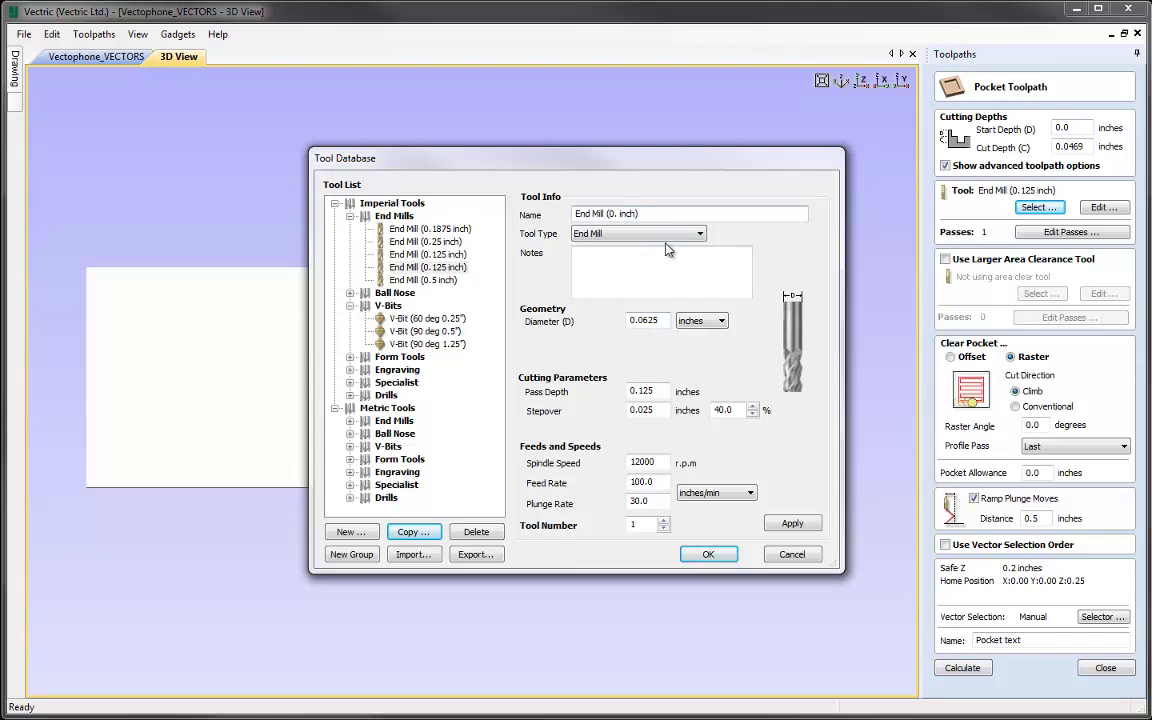
pyautogui.write('0625')
pyautogui.press('Delete')
pyautogui.press('Delete')
pyautogui.press('Delete')
pyautogui.click(666, 392)
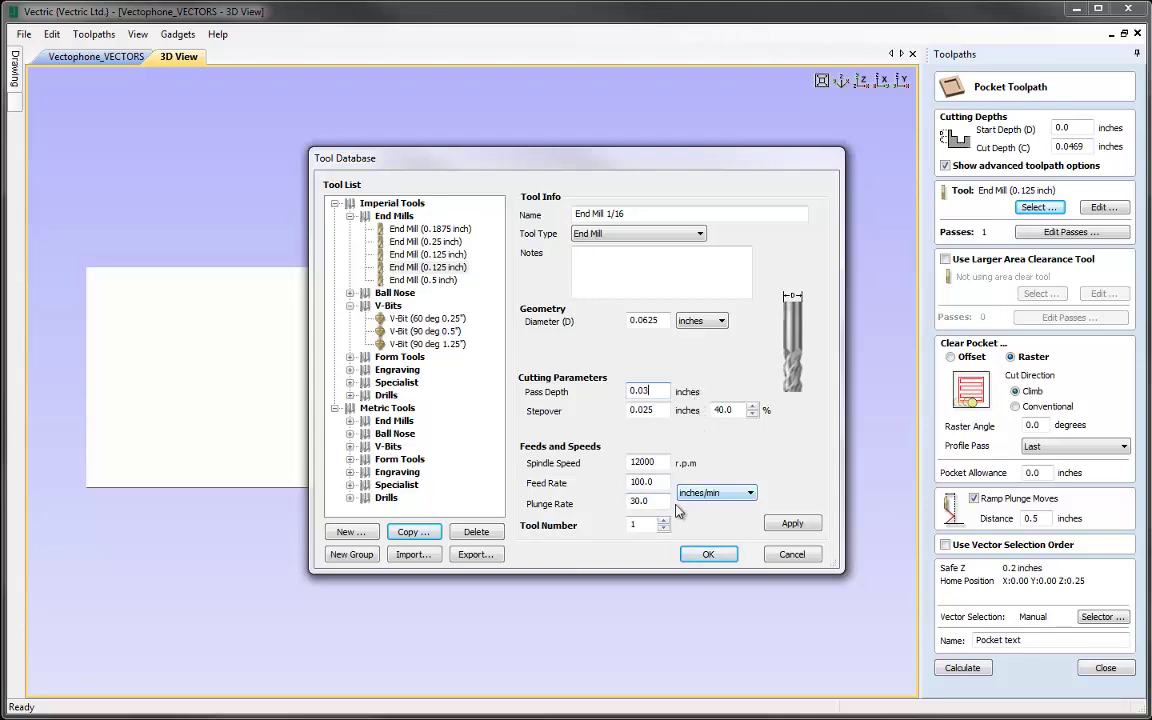
# - Save the End Mill 1/16 changes, assign that tool to the Pocket text toolpath and recalculate it
pyautogui.click(792, 523)
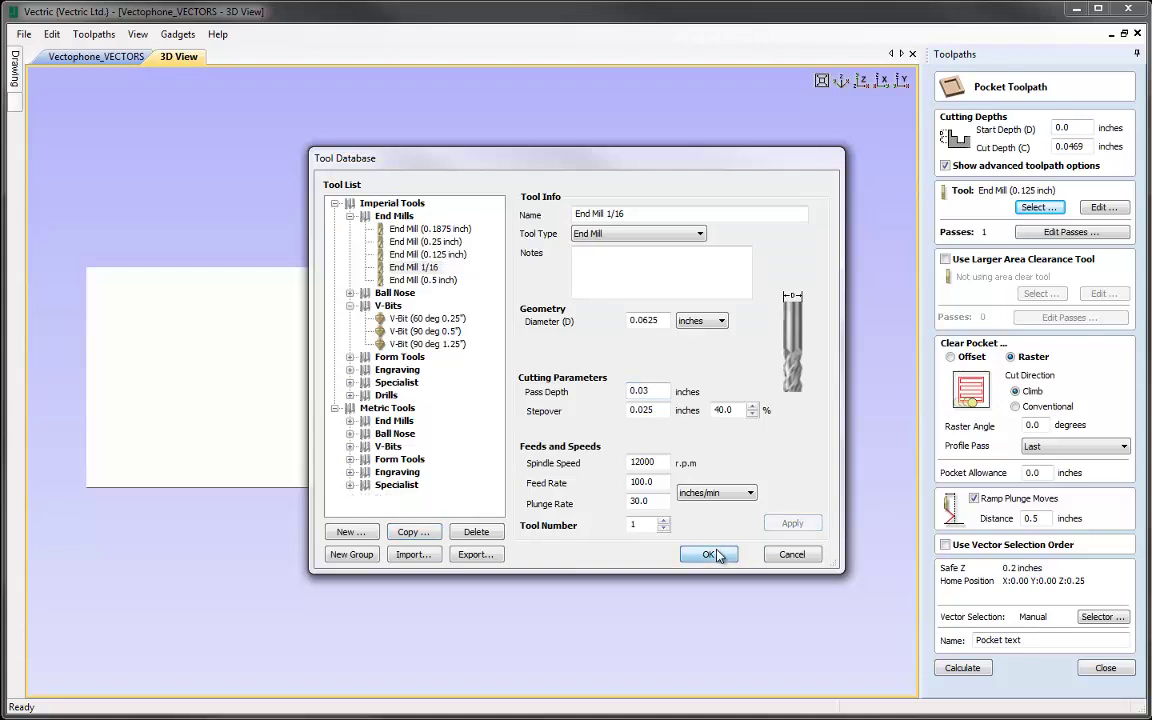
pyautogui.click(712, 554)
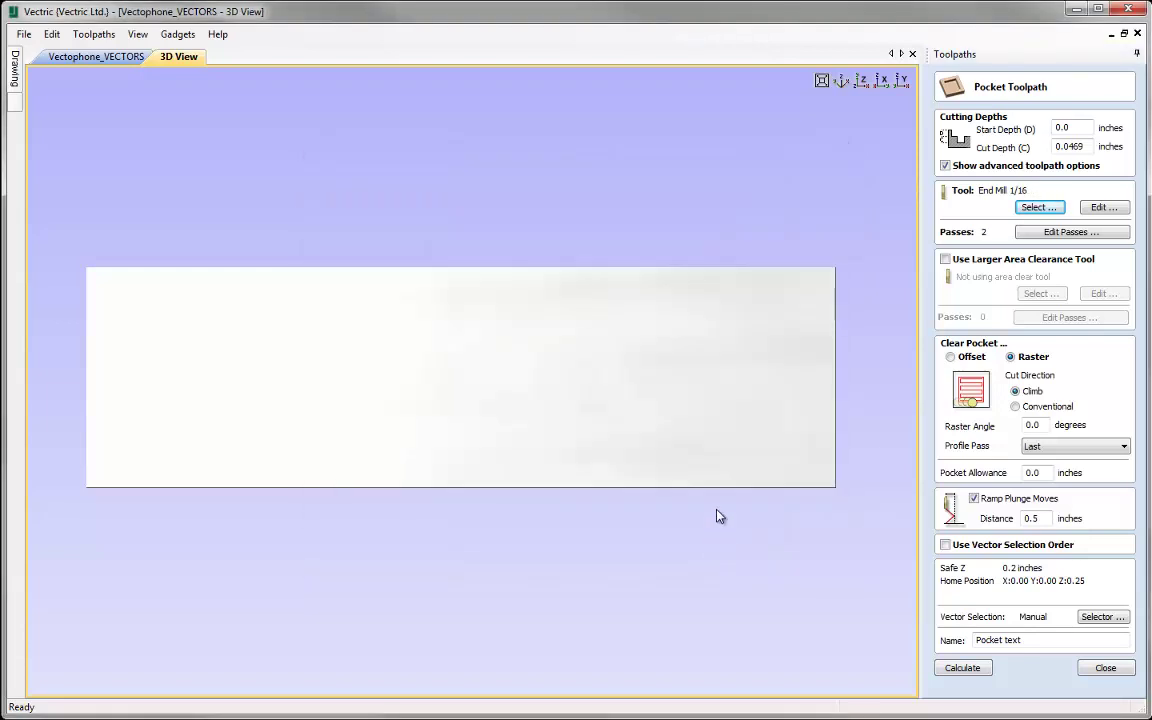
pyautogui.click(962, 668)
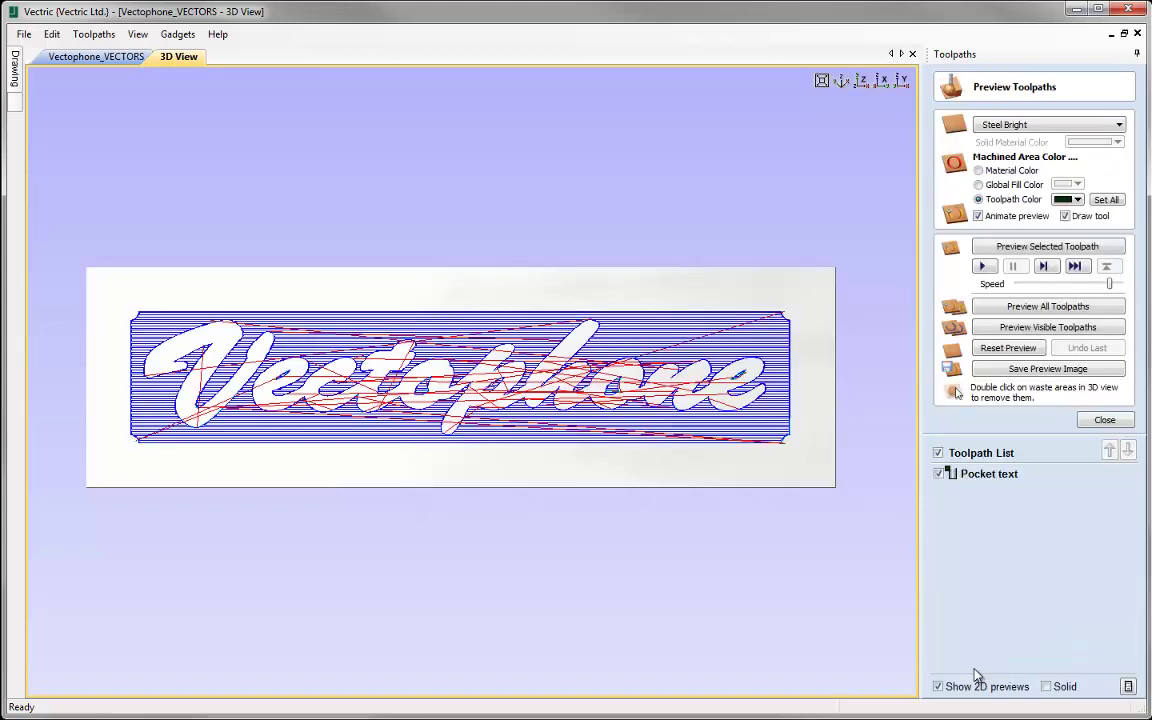
# - Preview the recalculated Pocket text toolpath and examine the machined lettering up close
pyautogui.click(1038, 249)
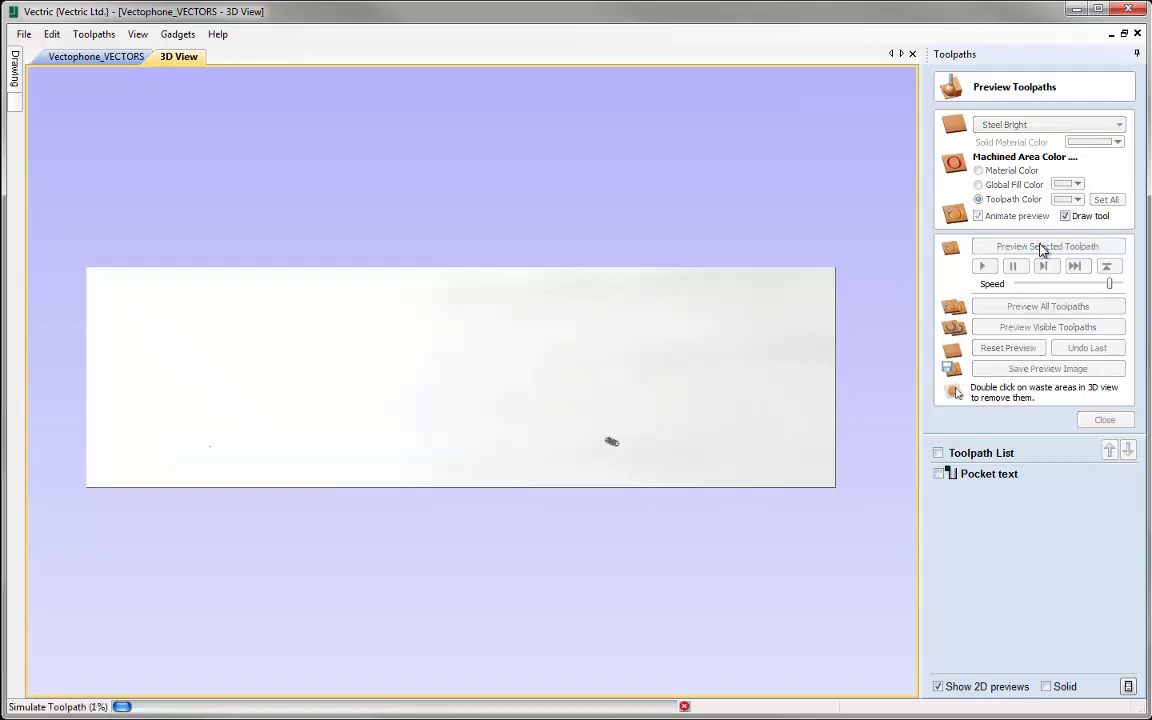
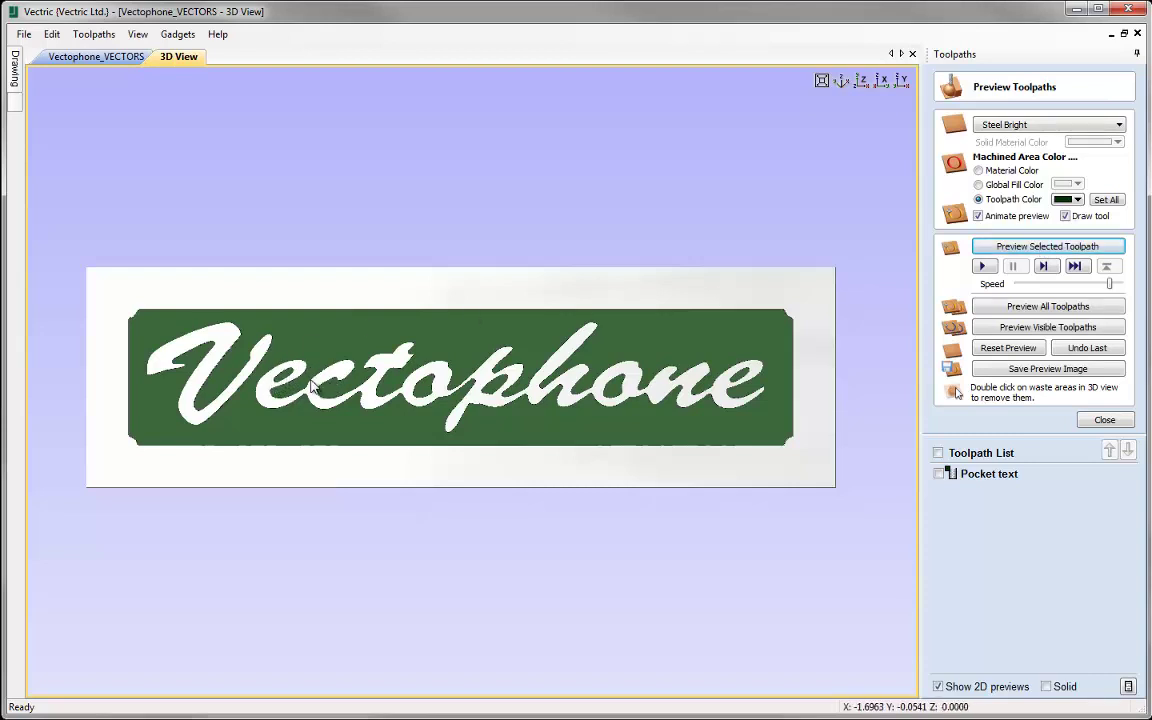
pyautogui.scroll(2, 309, 388)
pyautogui.scroll(2, 309, 388)
pyautogui.scroll(-1, 450, 386)
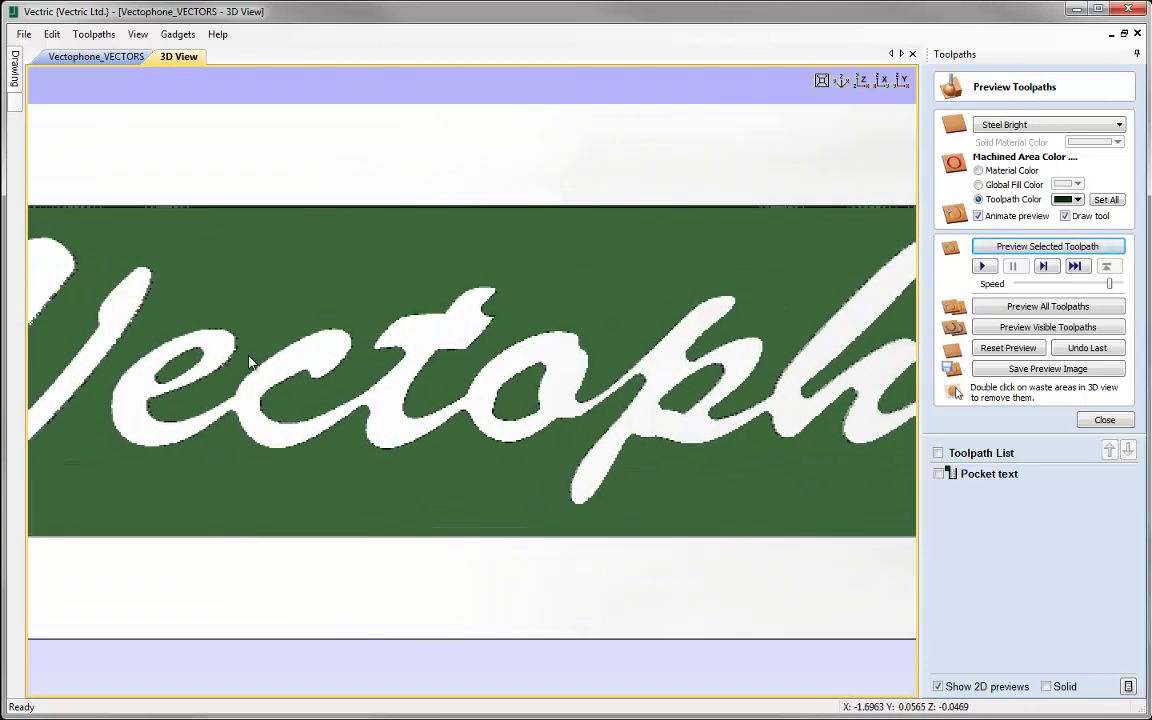
pyautogui.press('F6')
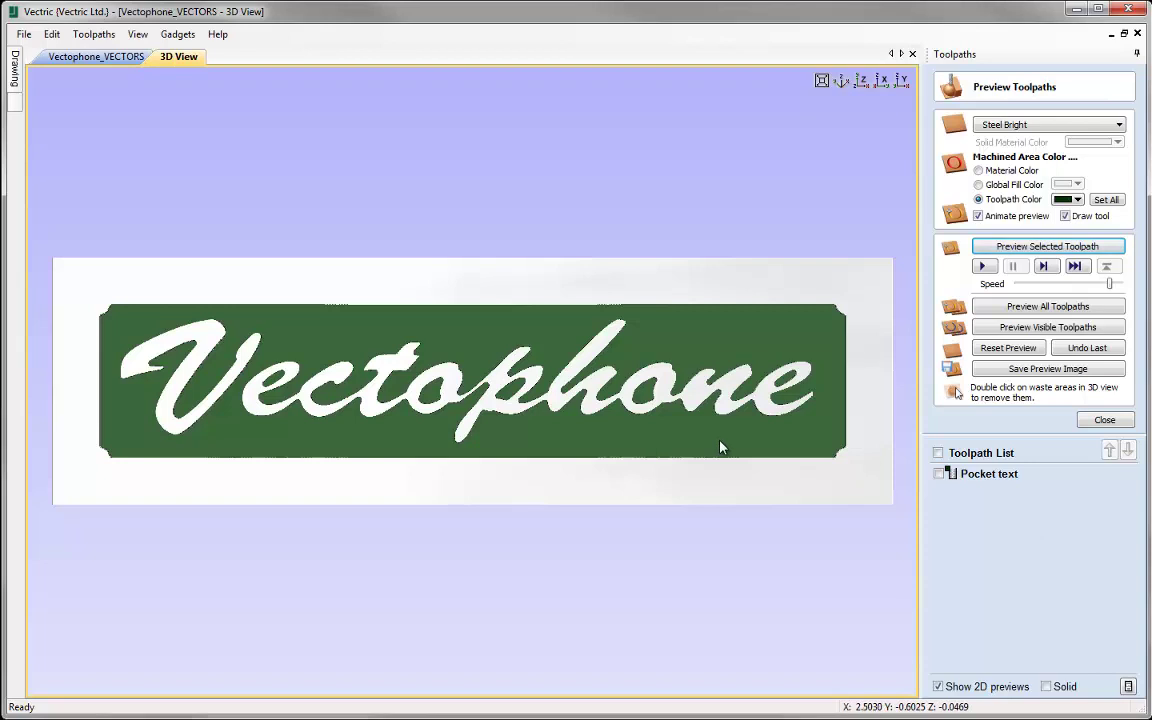
# - Start a 2D profile toolpath for the serial number text with a start depth of 3/64 inch and a cut depth of 0.02 inches
pyautogui.click(1101, 422)
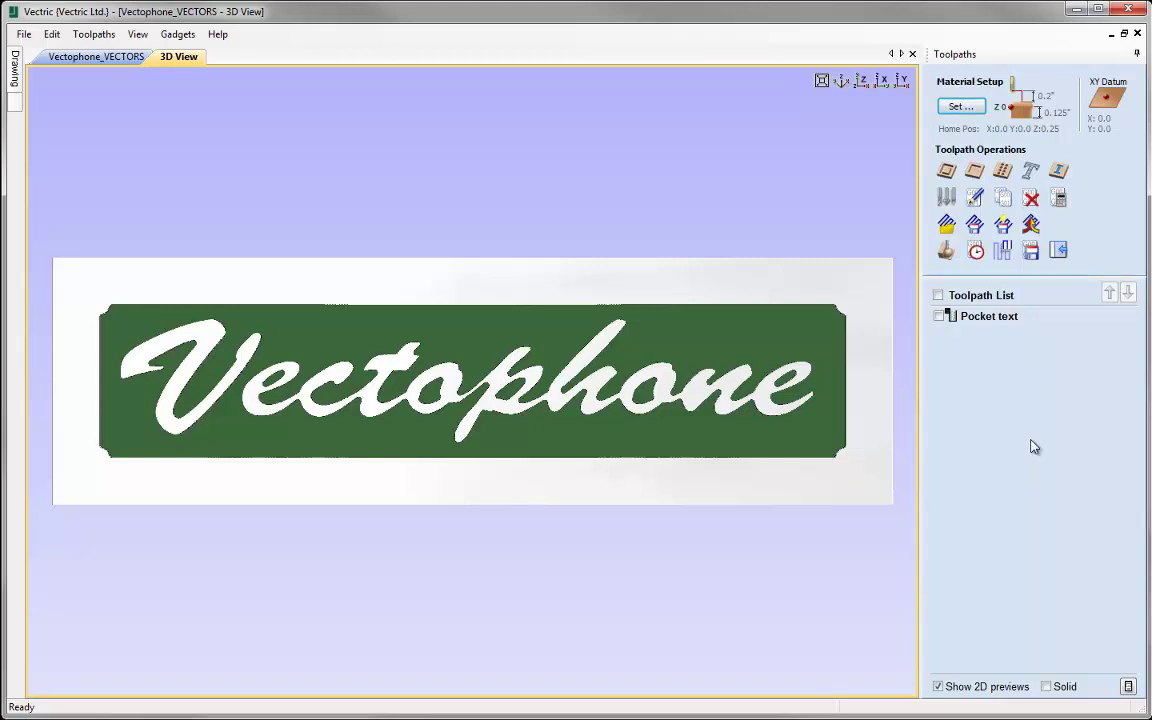
pyautogui.click(72, 60)
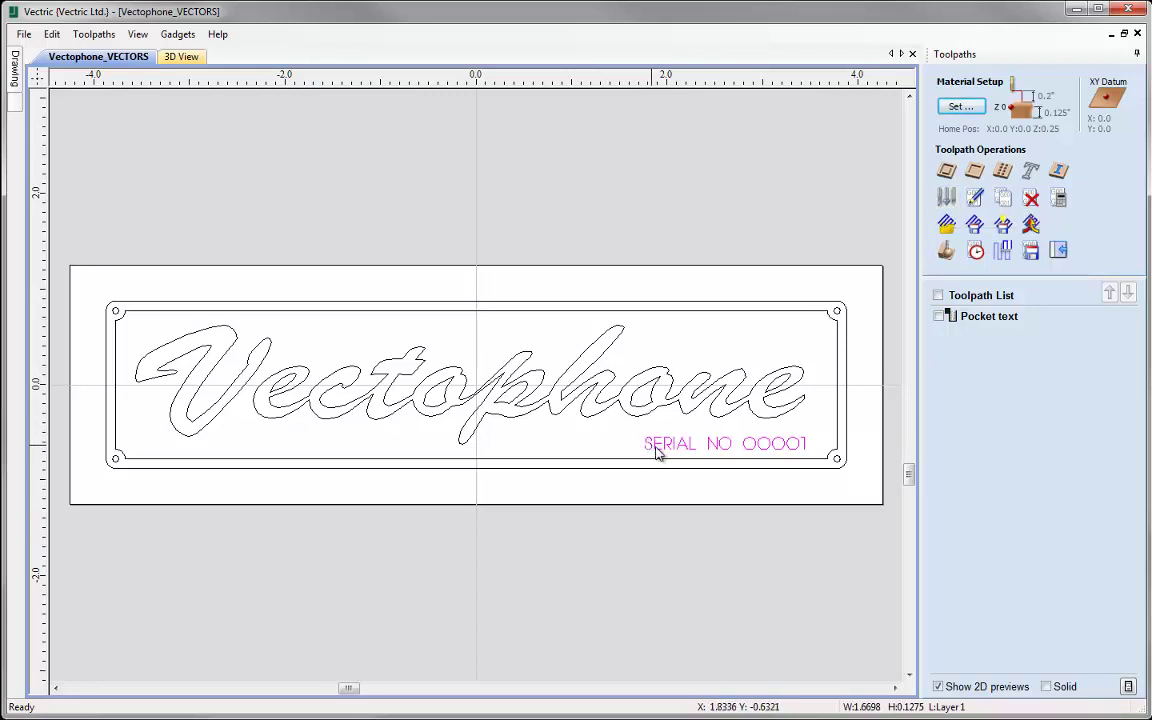
pyautogui.click(947, 173)
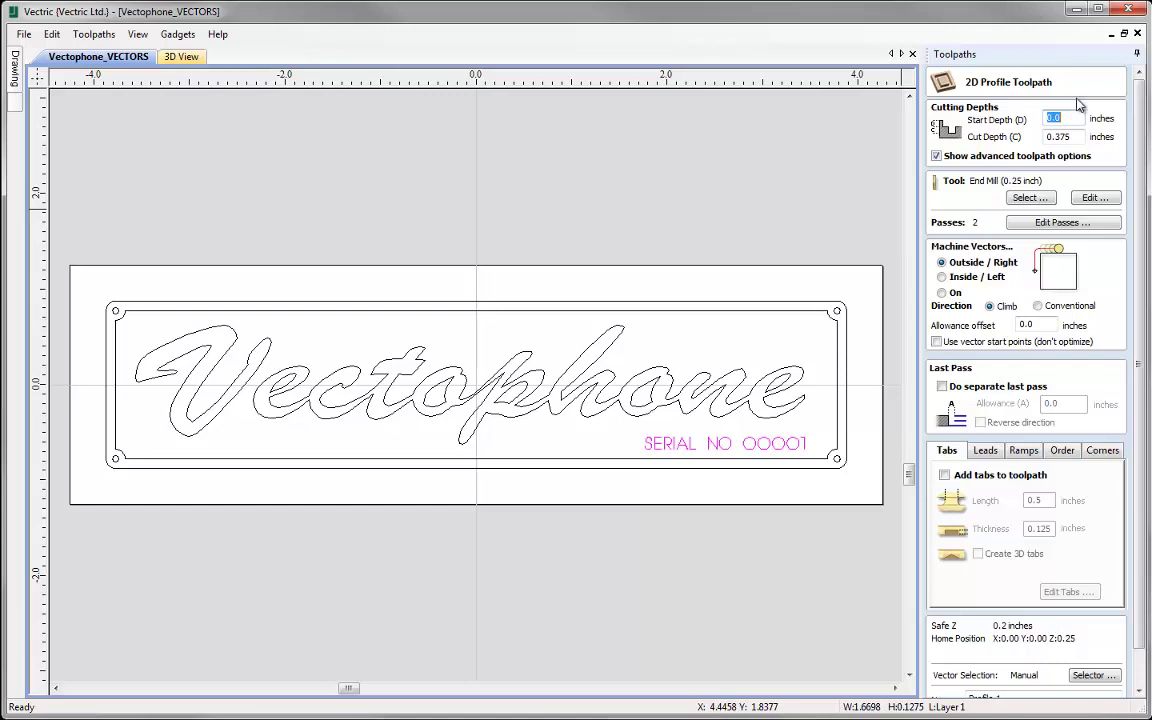
pyautogui.write('3/64')
pyautogui.press('Return')
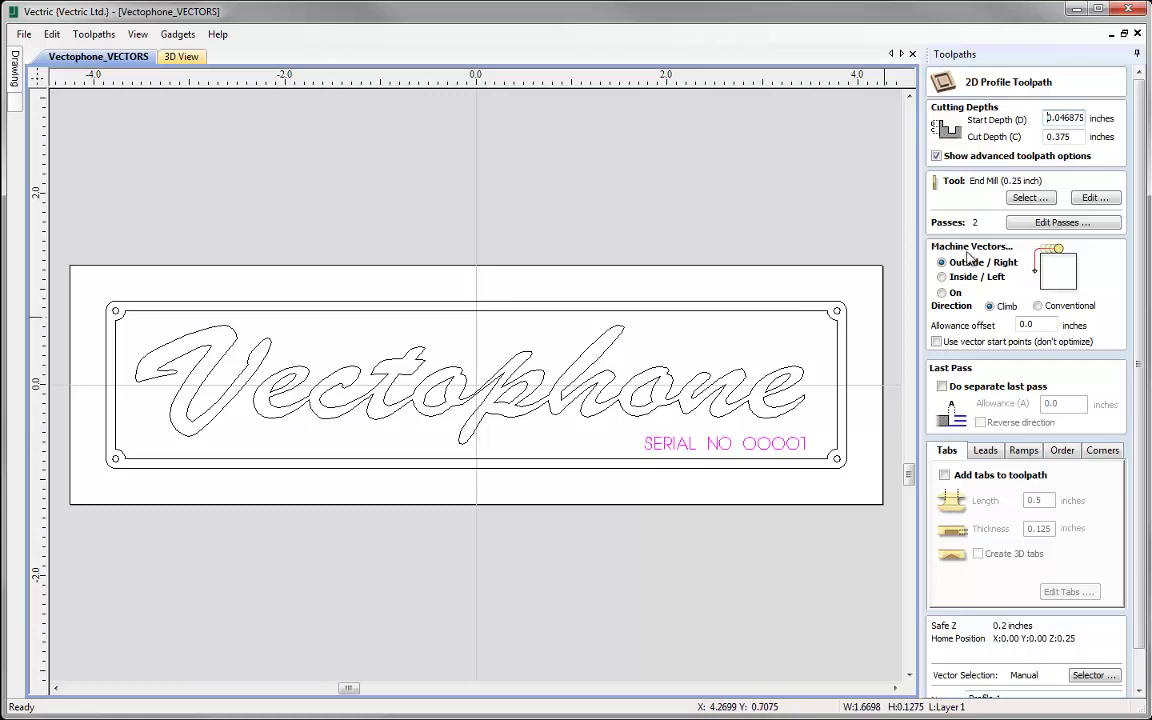
pyautogui.doubleClick(1040, 137)
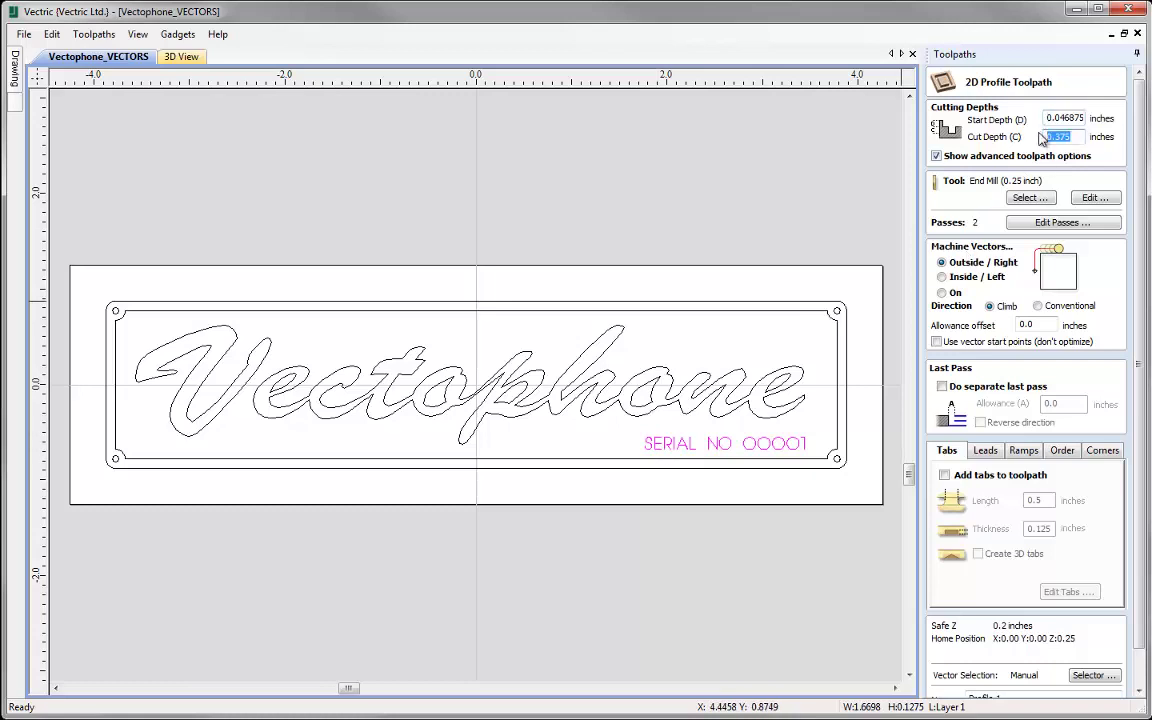
pyautogui.write('0.02')
pyautogui.press('Tab')
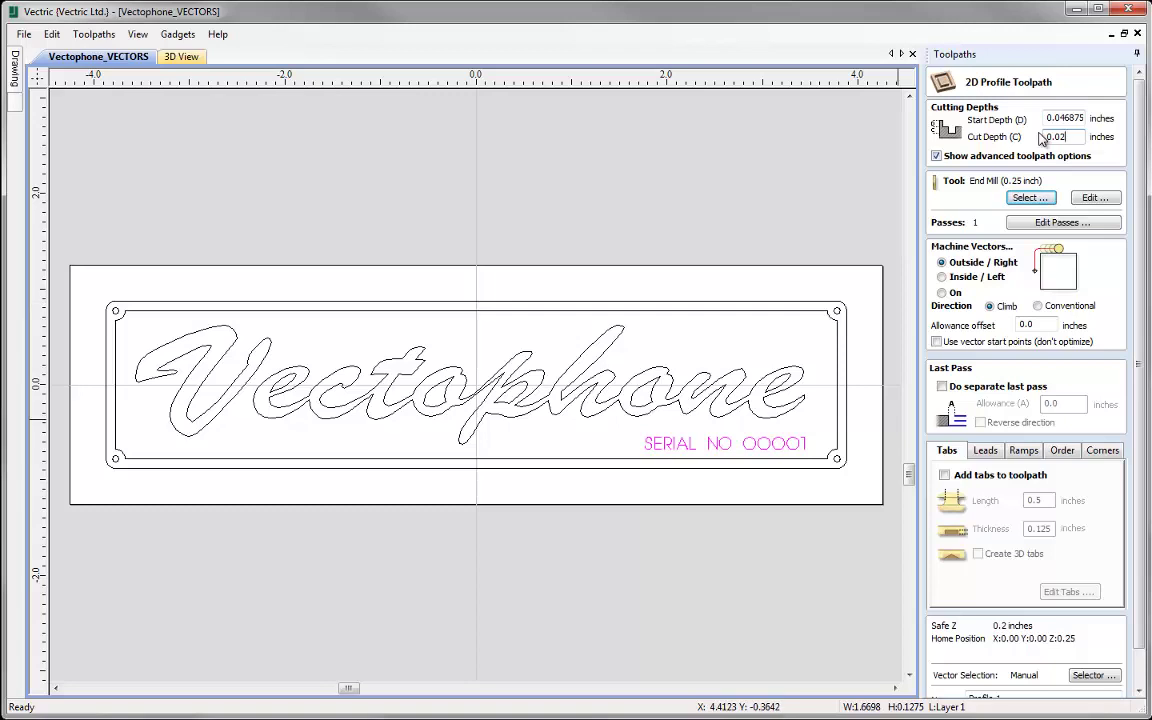
# - Assign the V-Bit (60 deg 0.25") to the profile toolpath and set it to machine on the vectors
pyautogui.click(1023, 202)
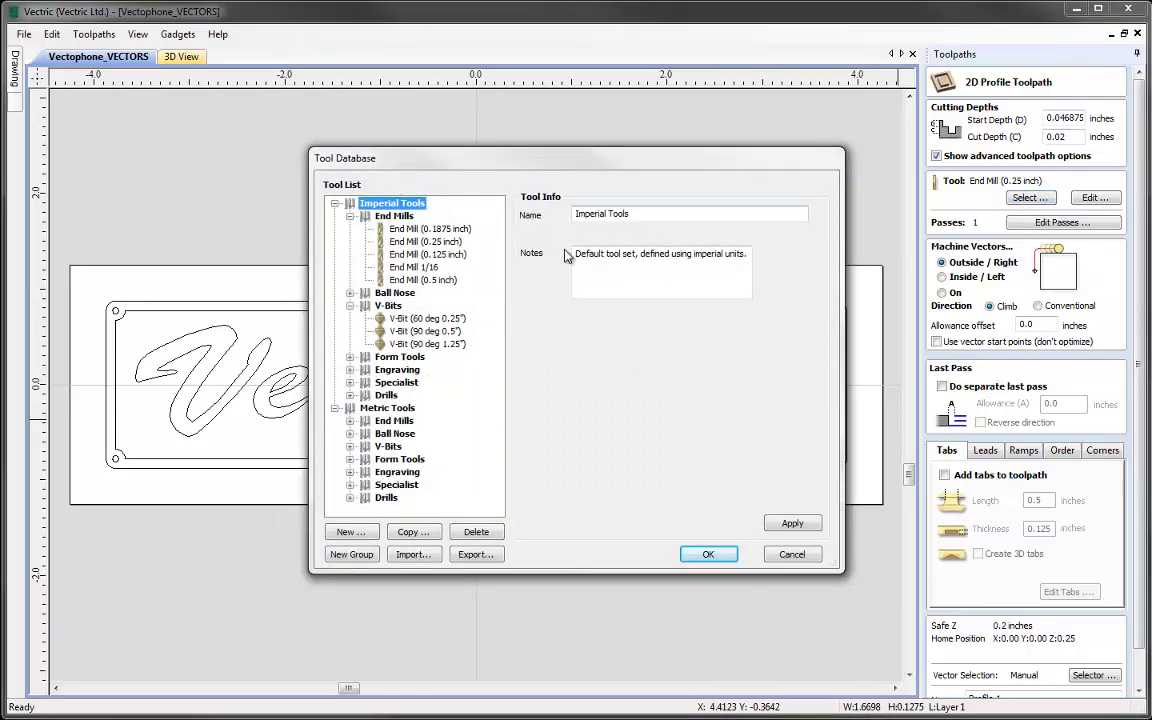
pyautogui.click(455, 318)
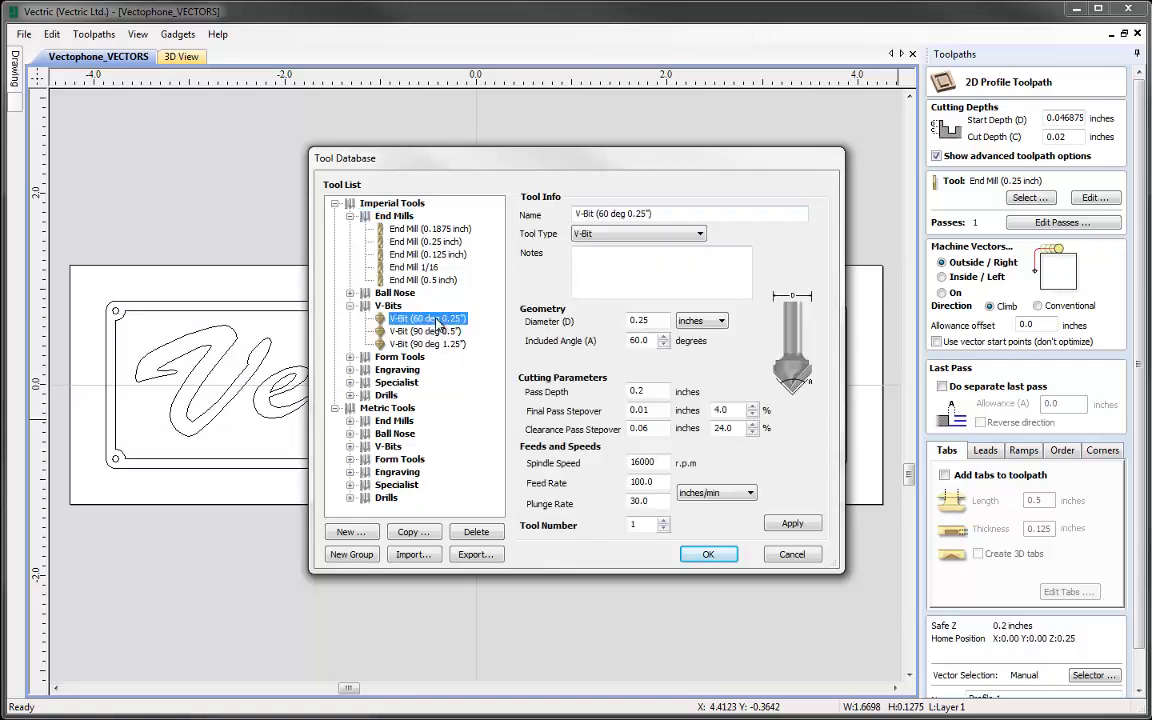
pyautogui.click(708, 553)
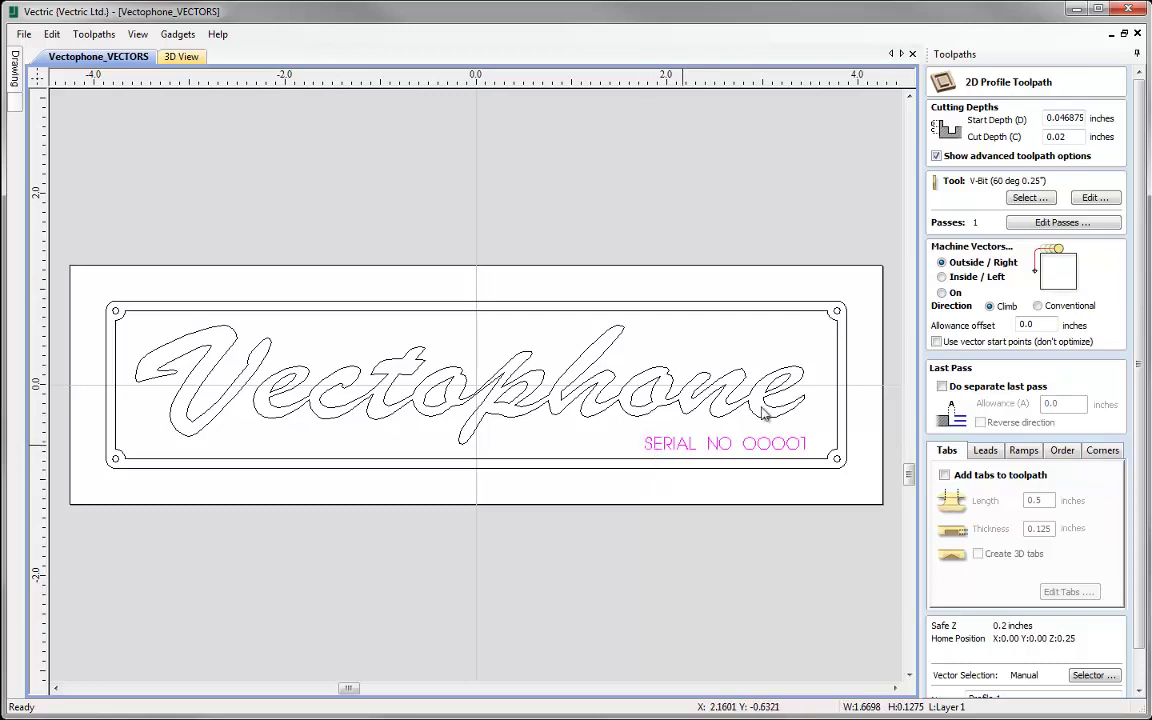
pyautogui.click(941, 293)
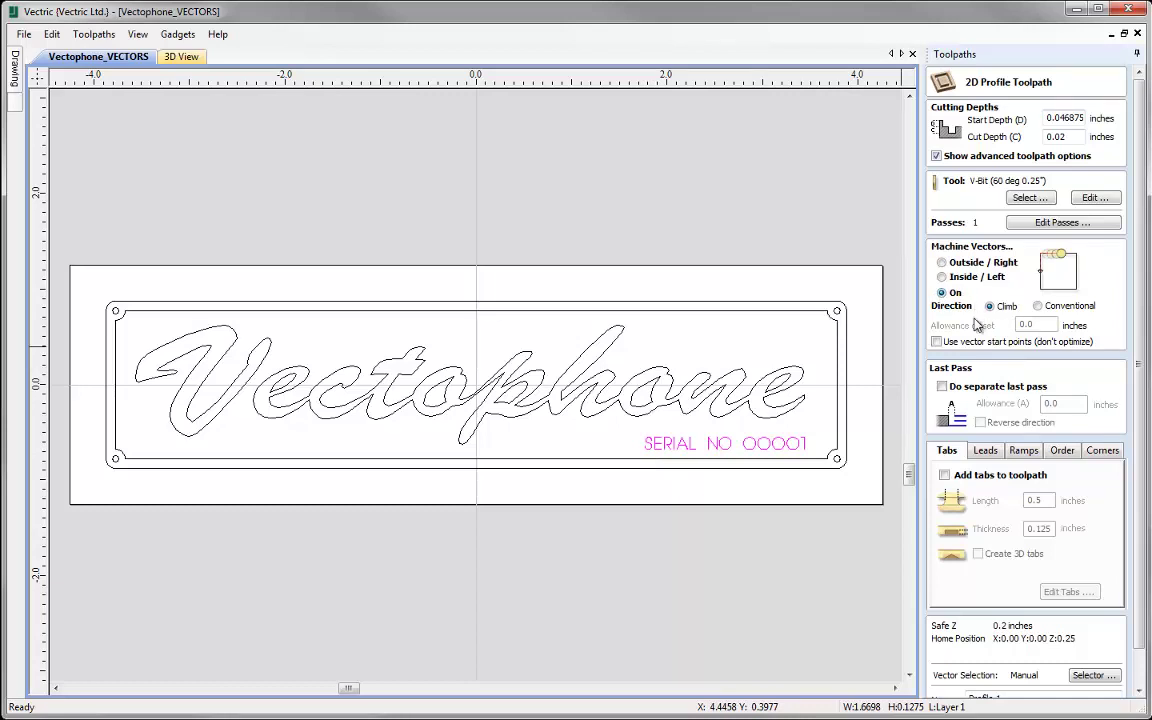
# - Name the toolpath Profile Serial and calculate it
pyautogui.scroll(-3, 978, 325)
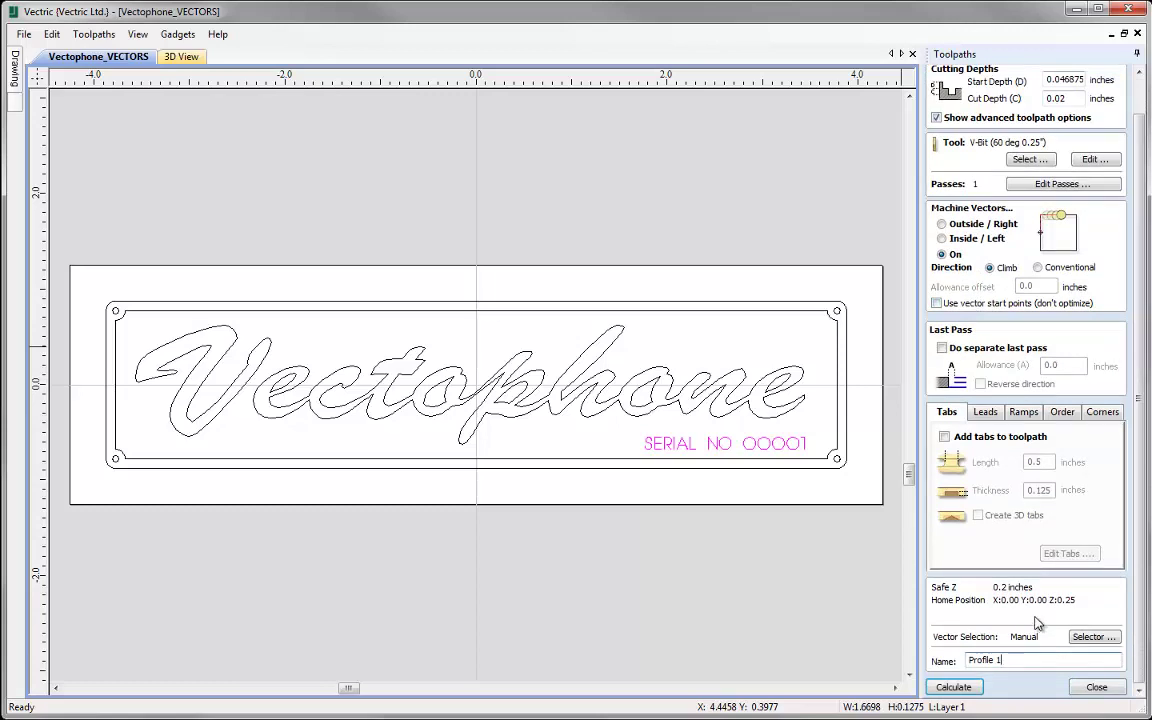
pyautogui.write('Serial')
pyautogui.click(954, 687)
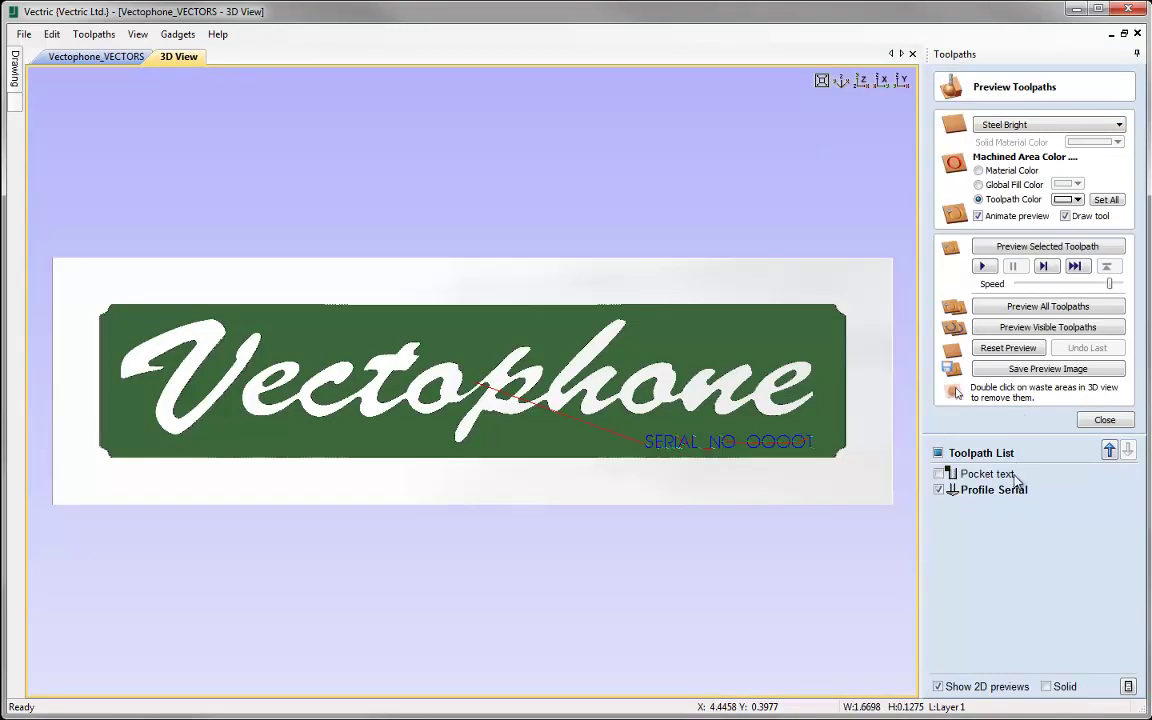
# - Preview the Profile Serial toolpath and set its machined area color to dark green
pyautogui.click(1053, 253)
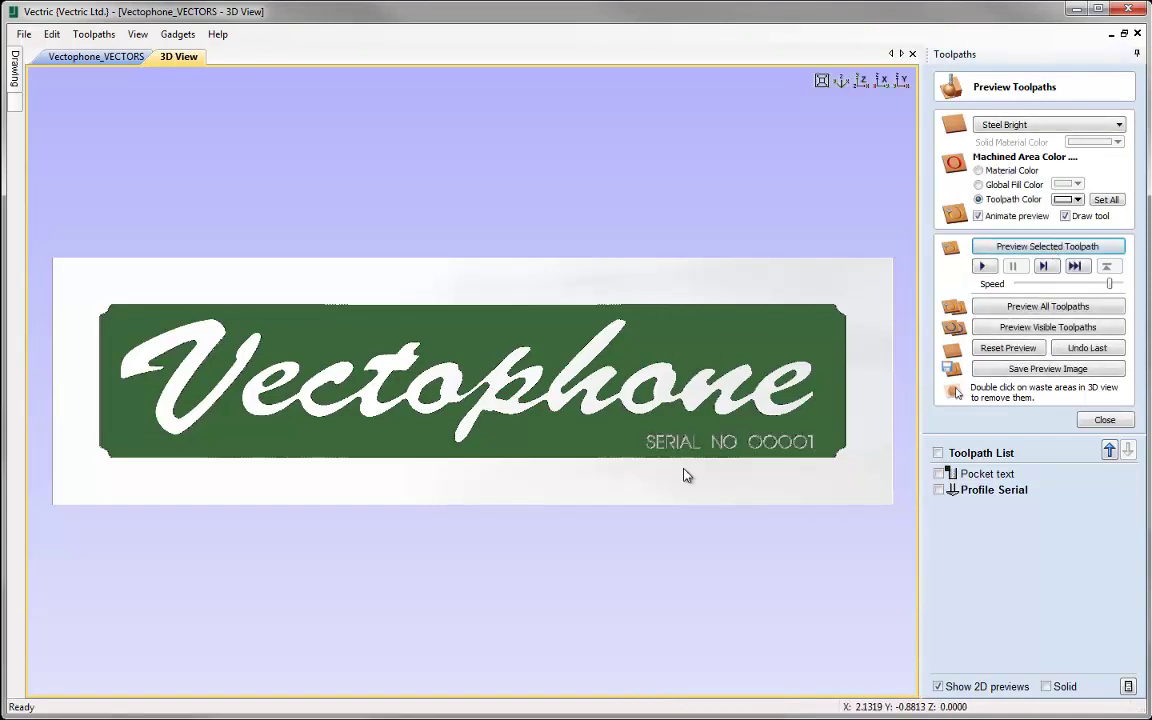
pyautogui.scroll(4, 684, 474)
pyautogui.moveTo(734, 490); pyautogui.dragTo(470, 420, button='middle')
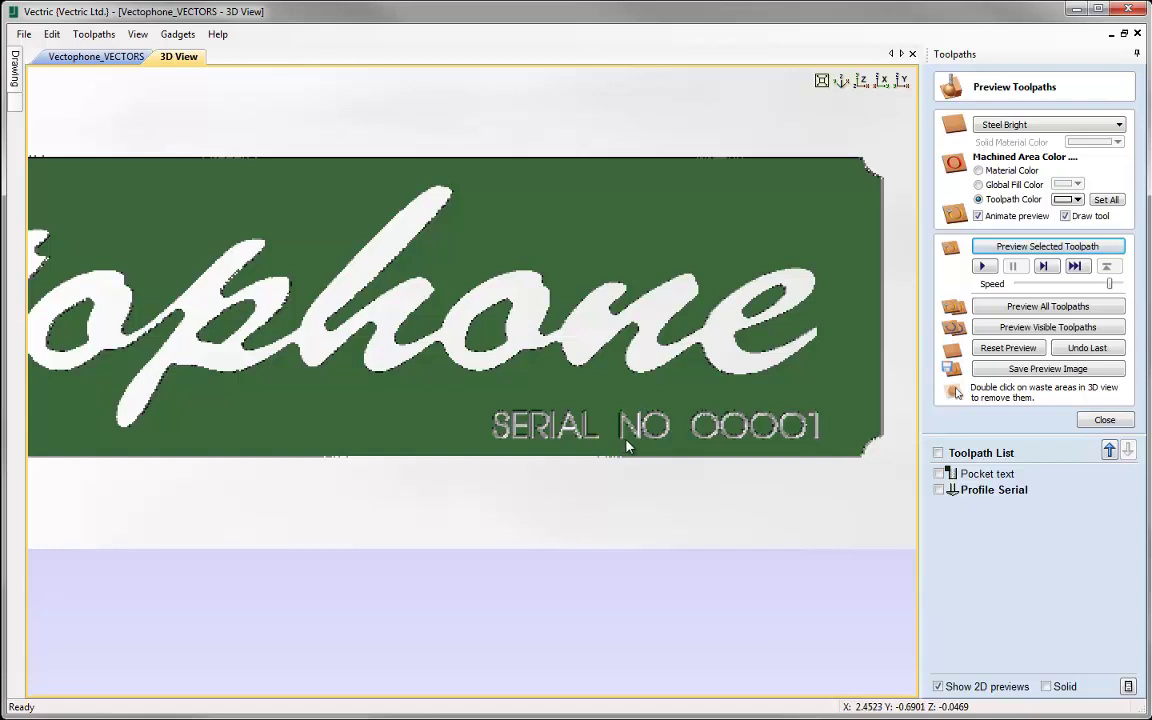
pyautogui.click(1077, 202)
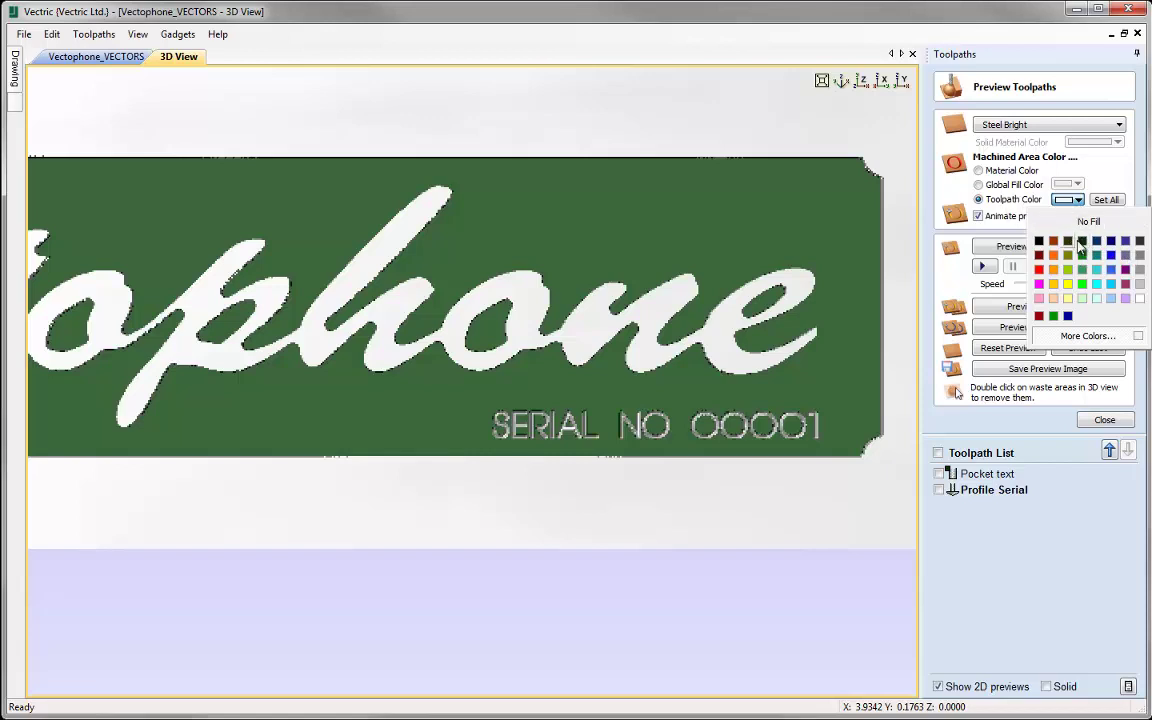
pyautogui.click(1082, 246)
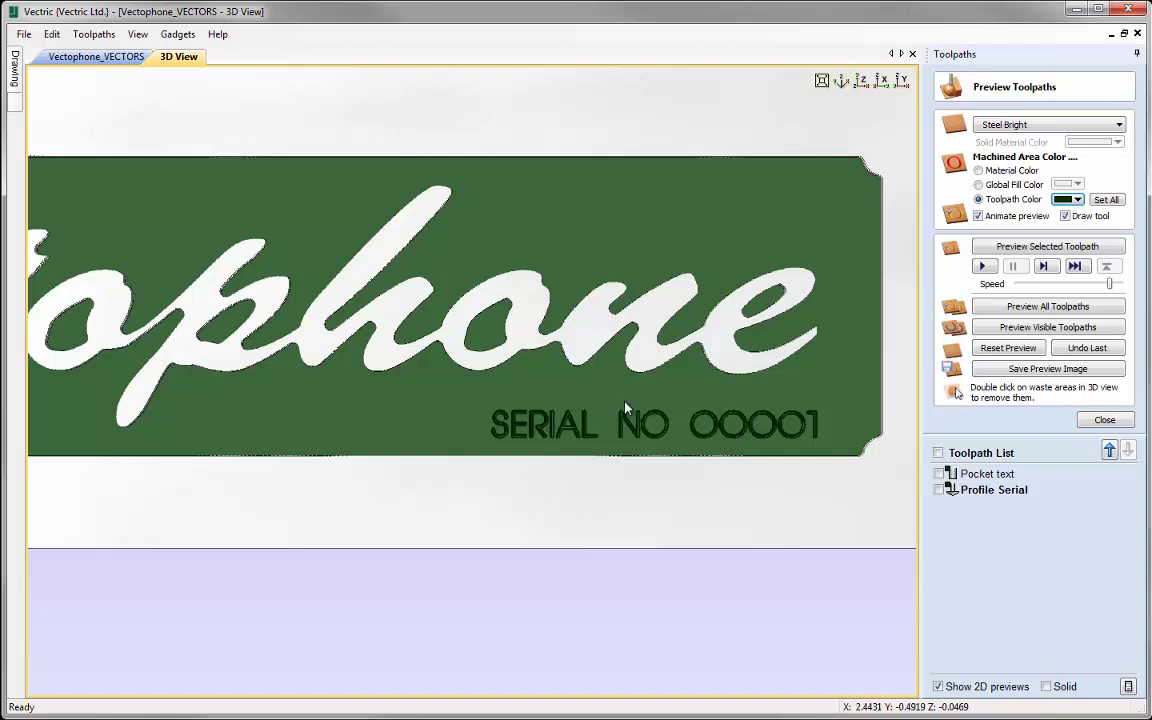
pyautogui.click(1104, 421)
pyautogui.scroll(-2, 476, 388)
pyautogui.scroll(-1, 476, 390)
pyautogui.moveTo(476, 390); pyautogui.dragTo(566, 392, button='right')
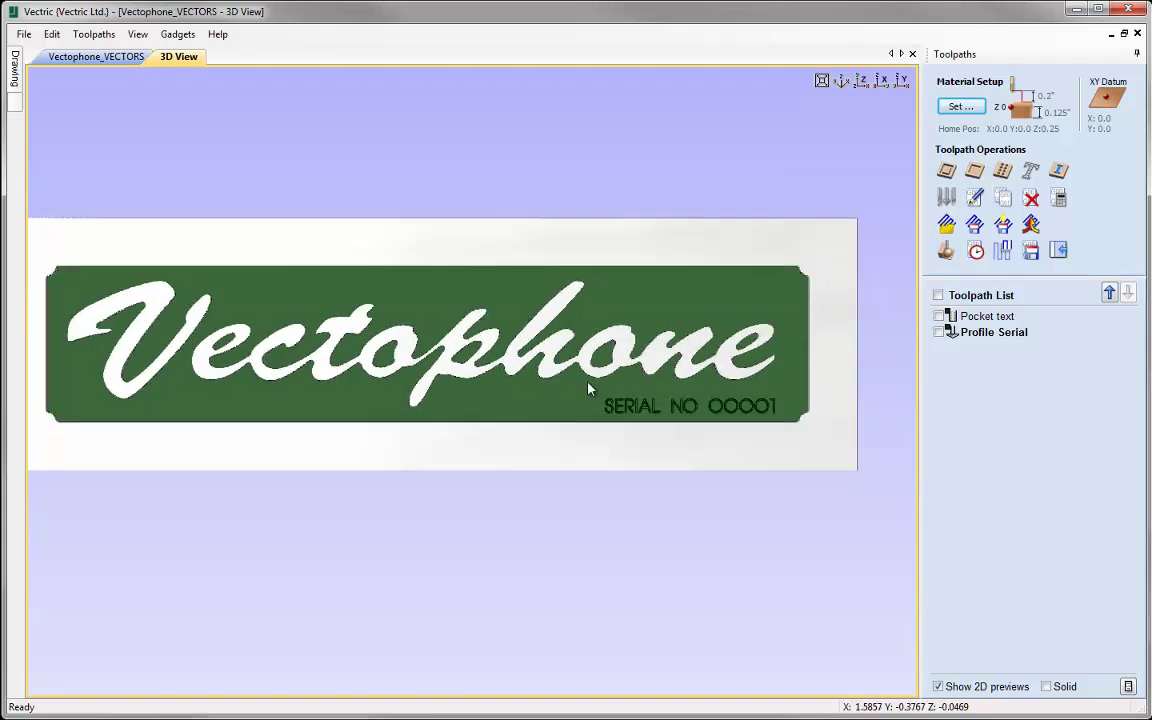
# - Start a drilling toolpath on the four corner hole circles in the 2D drawing with a cut depth of 0.125 inches
pyautogui.click(100, 57)
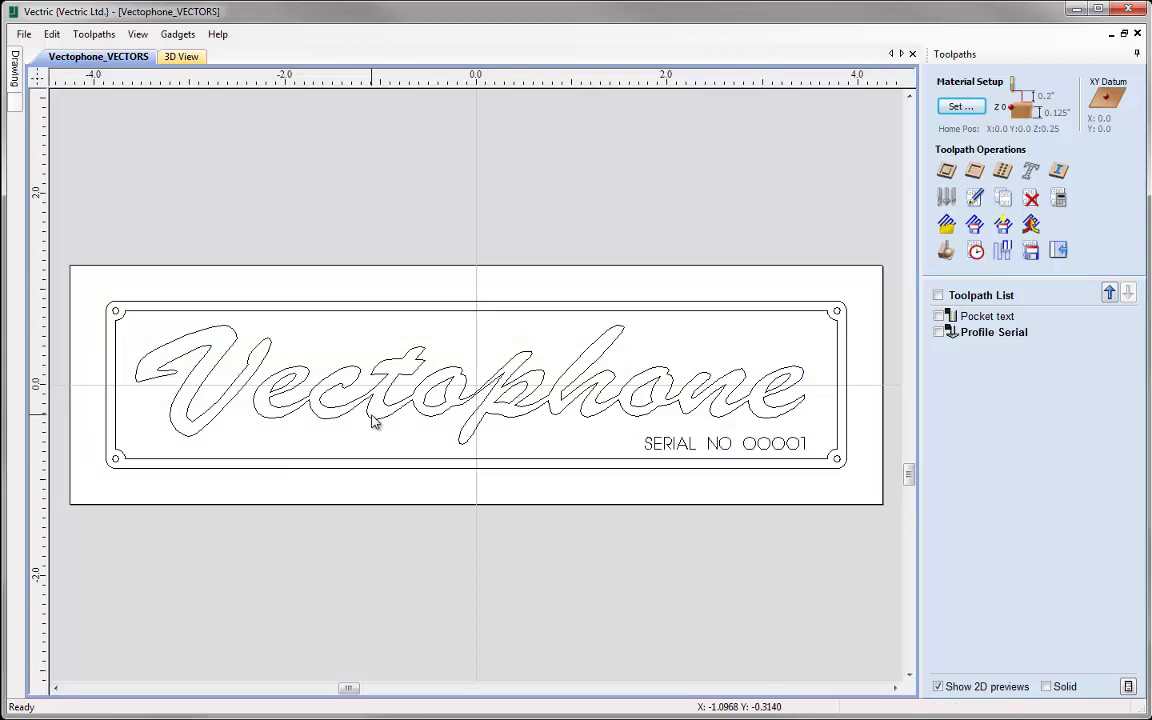
pyautogui.click(116, 313)
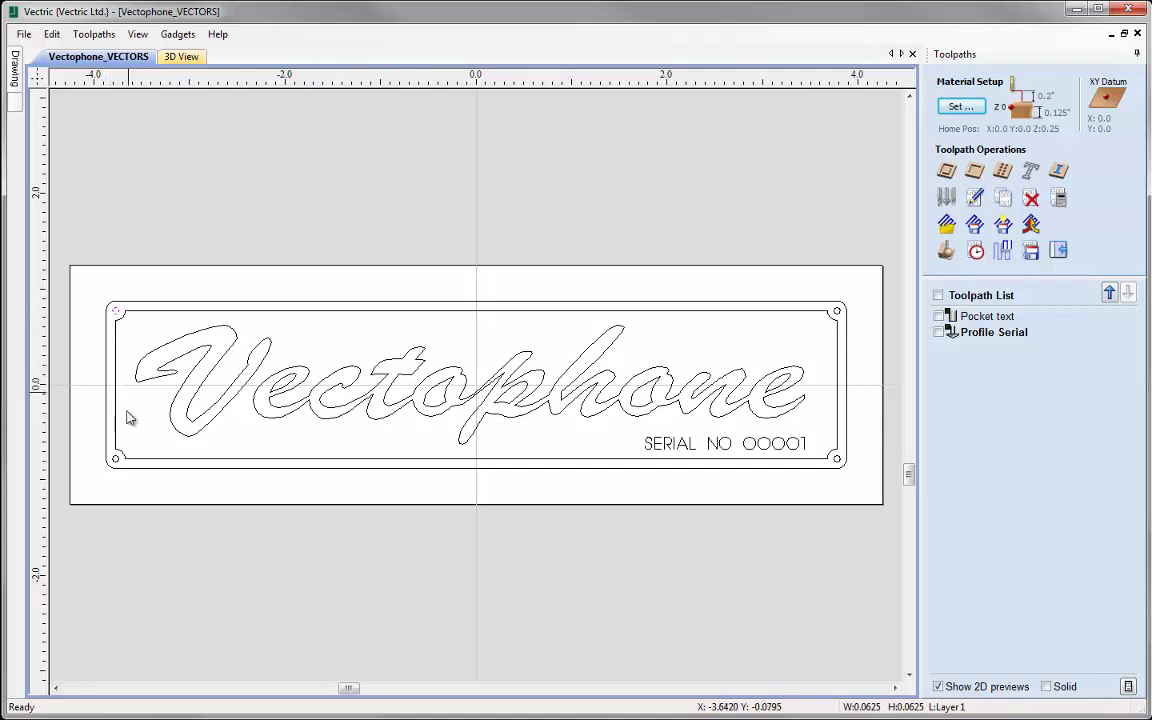
pyautogui.keyDown('shift'); pyautogui.click(116, 459); pyautogui.keyUp('shift')
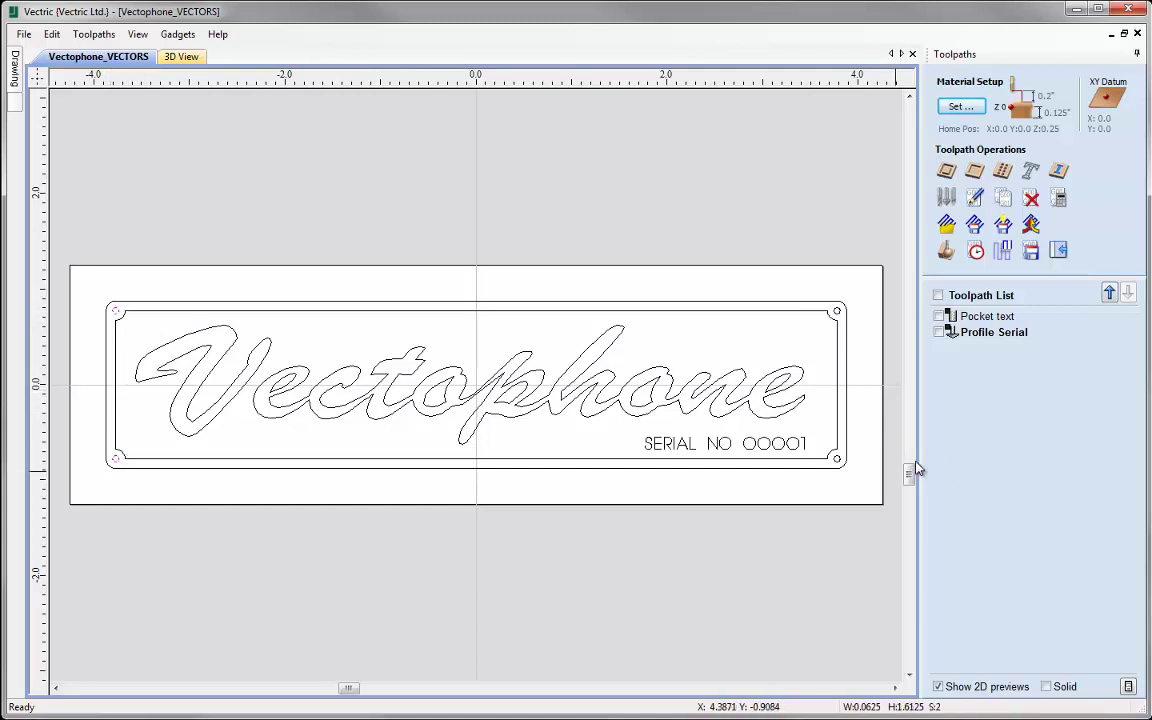
pyautogui.keyDown('shift'); pyautogui.click(839, 462); pyautogui.keyUp('shift')
pyautogui.keyDown('shift'); pyautogui.click(839, 314); pyautogui.keyUp('shift')
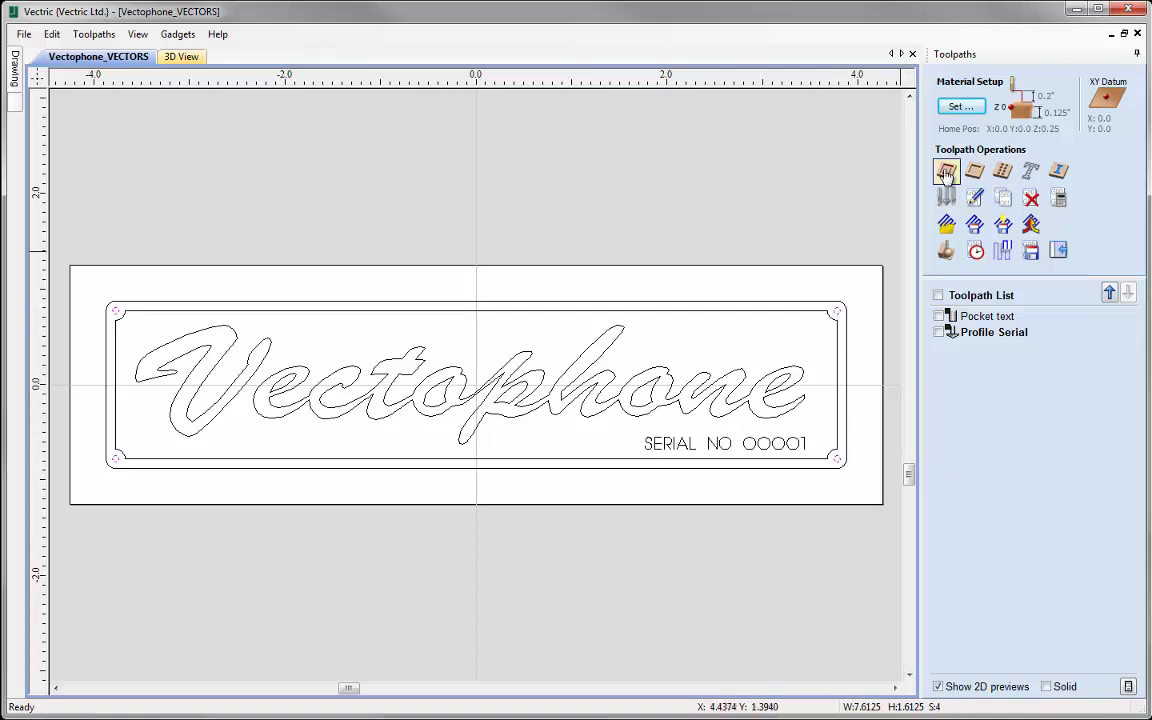
pyautogui.click(1003, 170)
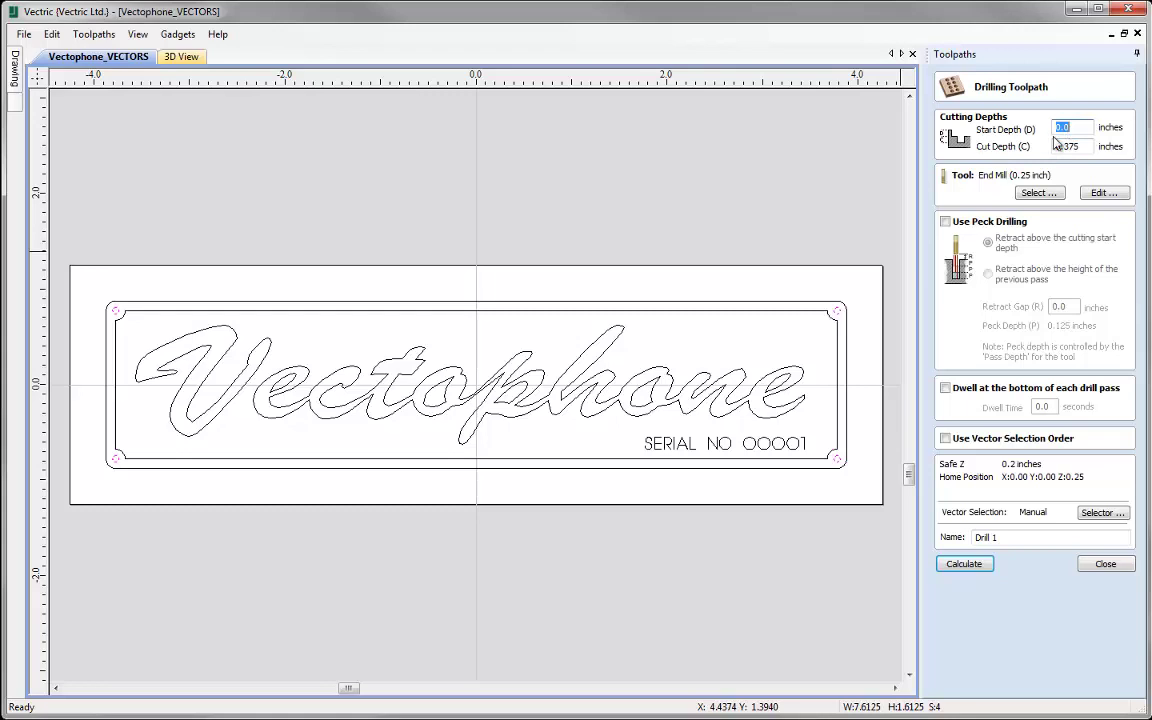
pyautogui.press('Tab')
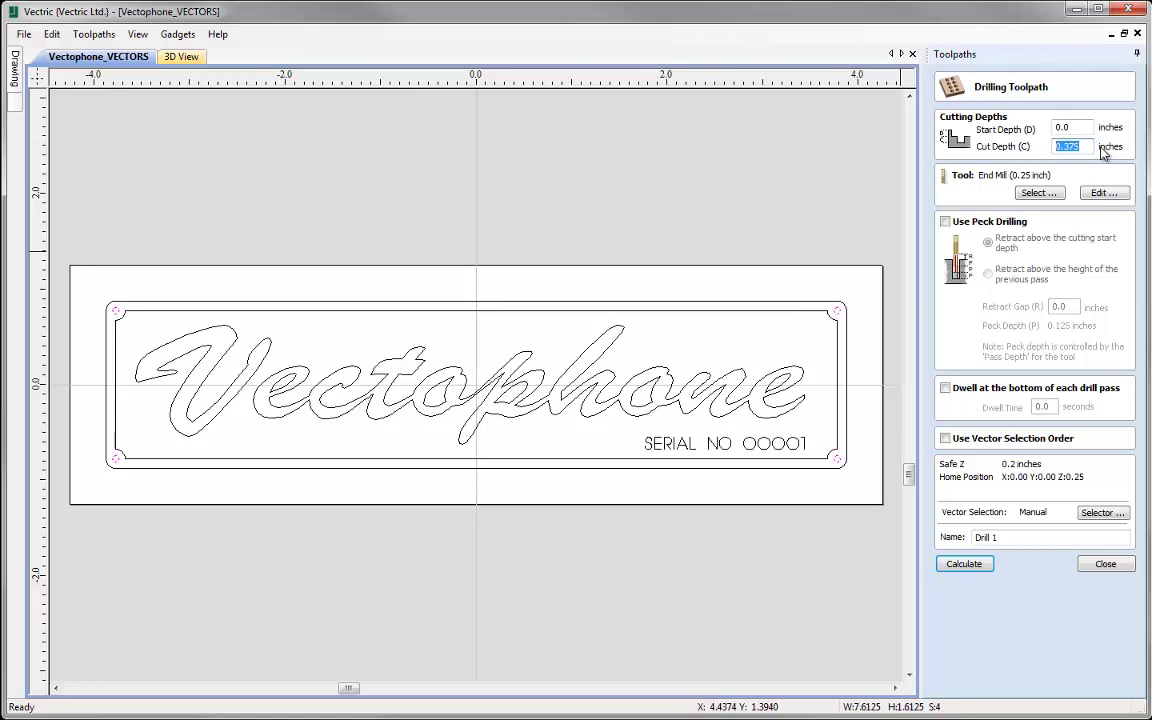
pyautogui.write('0.125')
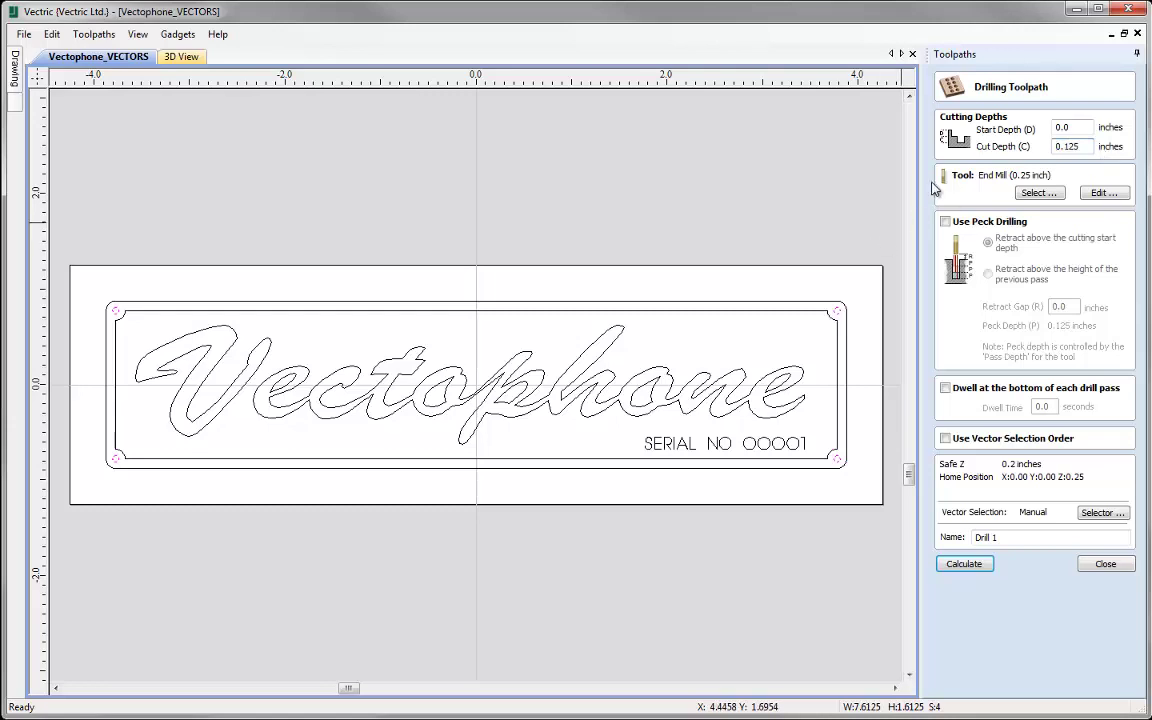
# - Assign the End Mill 1/16 from the imperial end mills to the drilling toolpath
pyautogui.click(1038, 195)
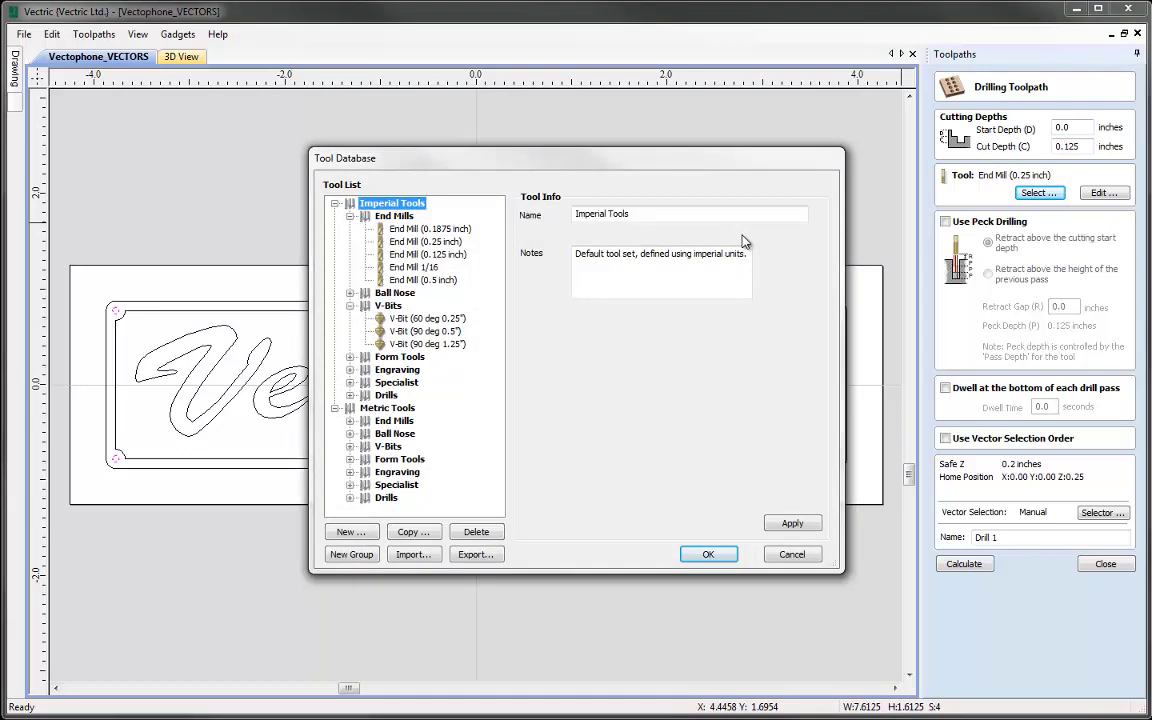
pyautogui.click(418, 269)
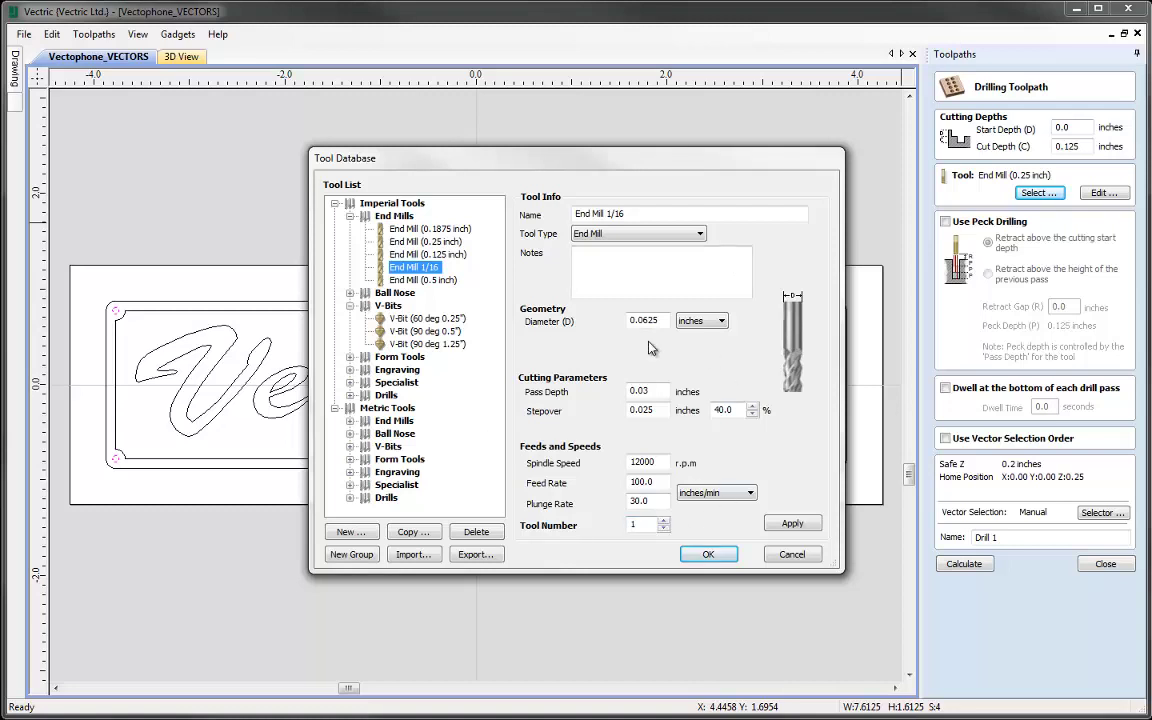
pyautogui.click(709, 556)
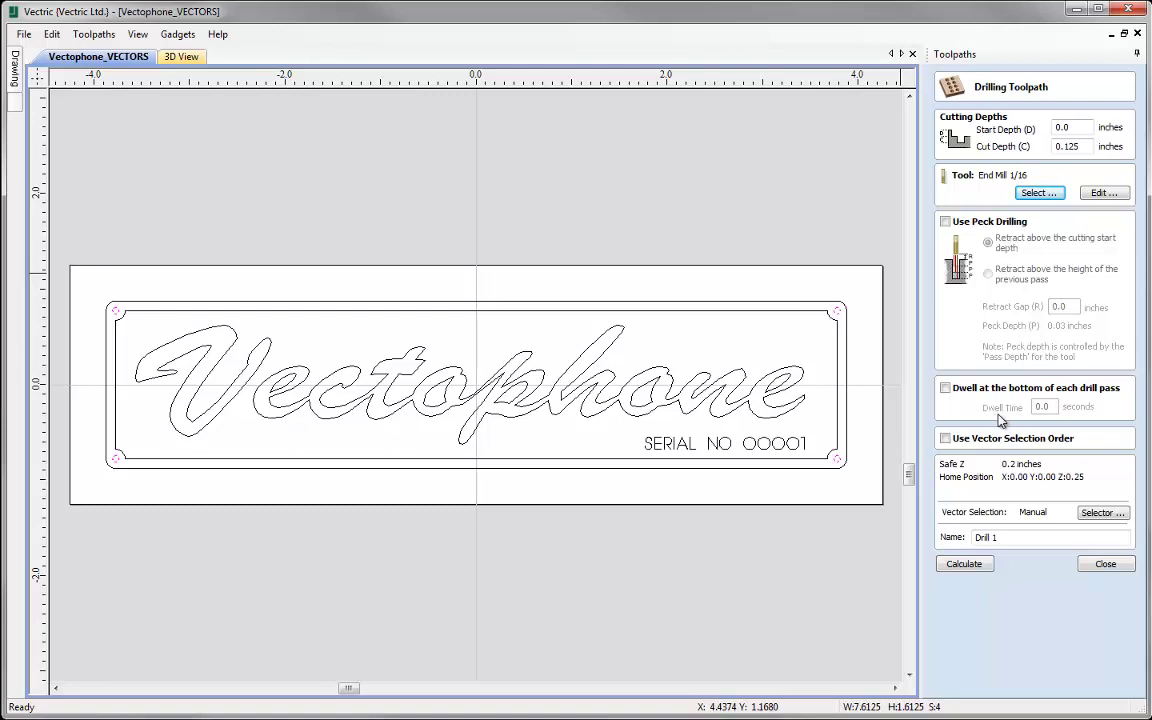
# - Calculate the drilling toolpath under the name Drill holes and preview it on the plate
pyautogui.click(1016, 536)
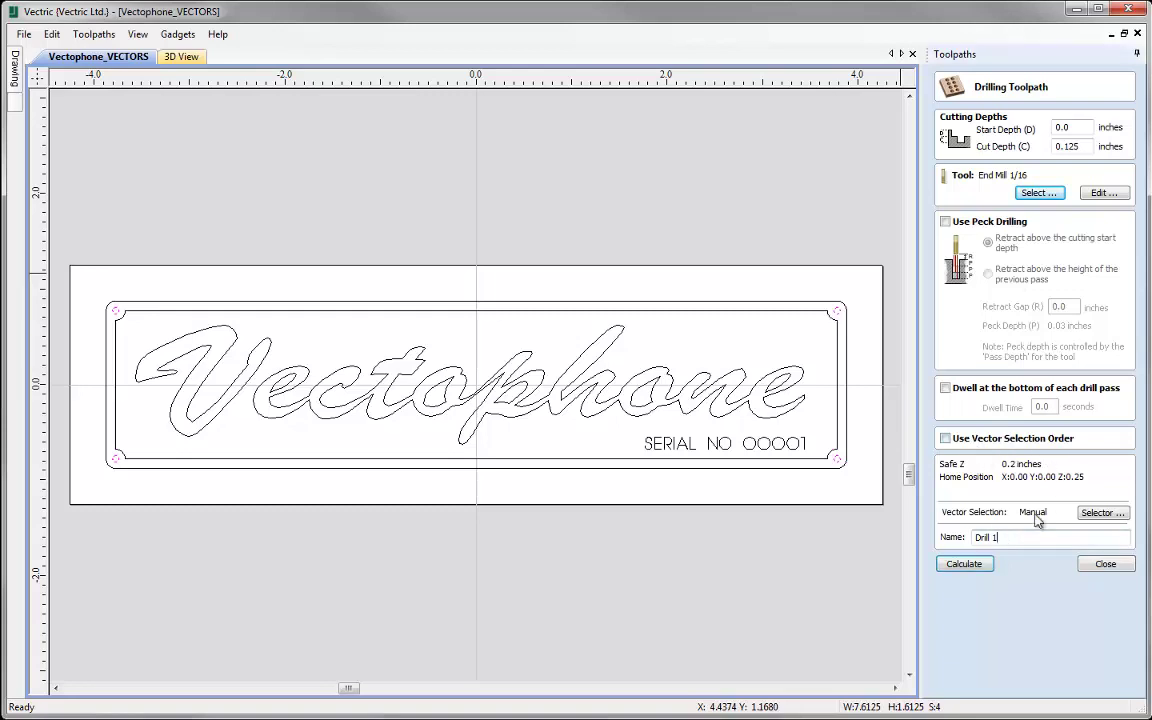
pyautogui.press('BackSpace')
pyautogui.write('holes')
pyautogui.click(970, 565)
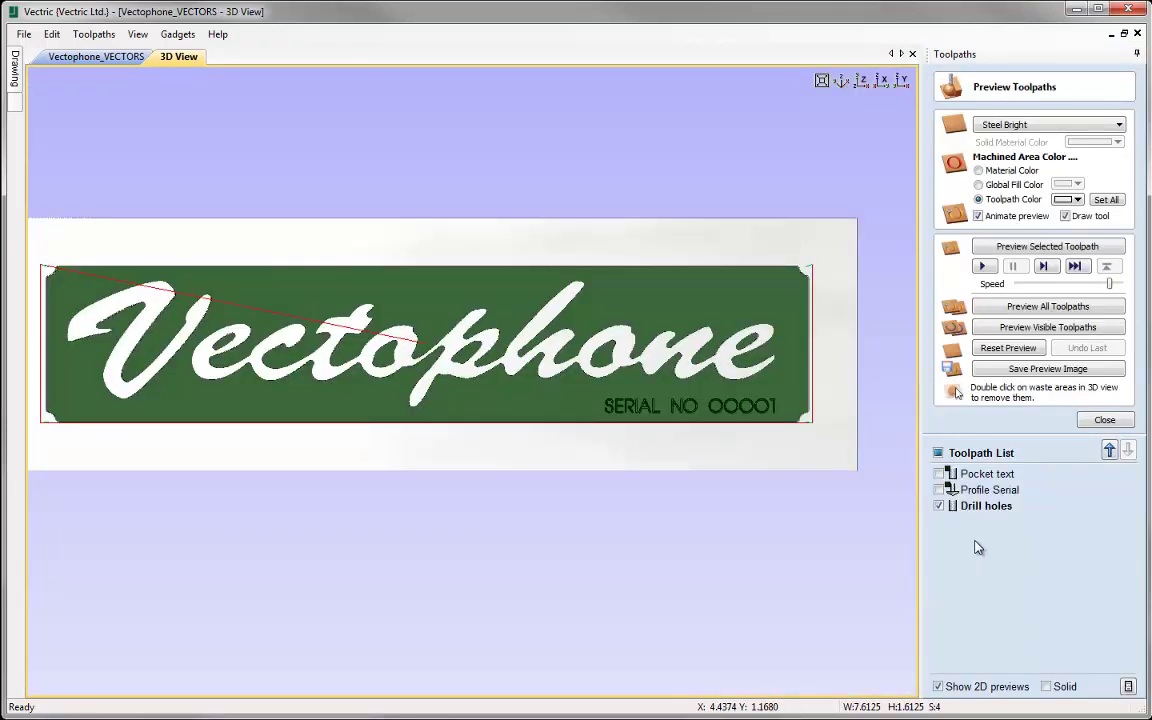
pyautogui.click(1034, 247)
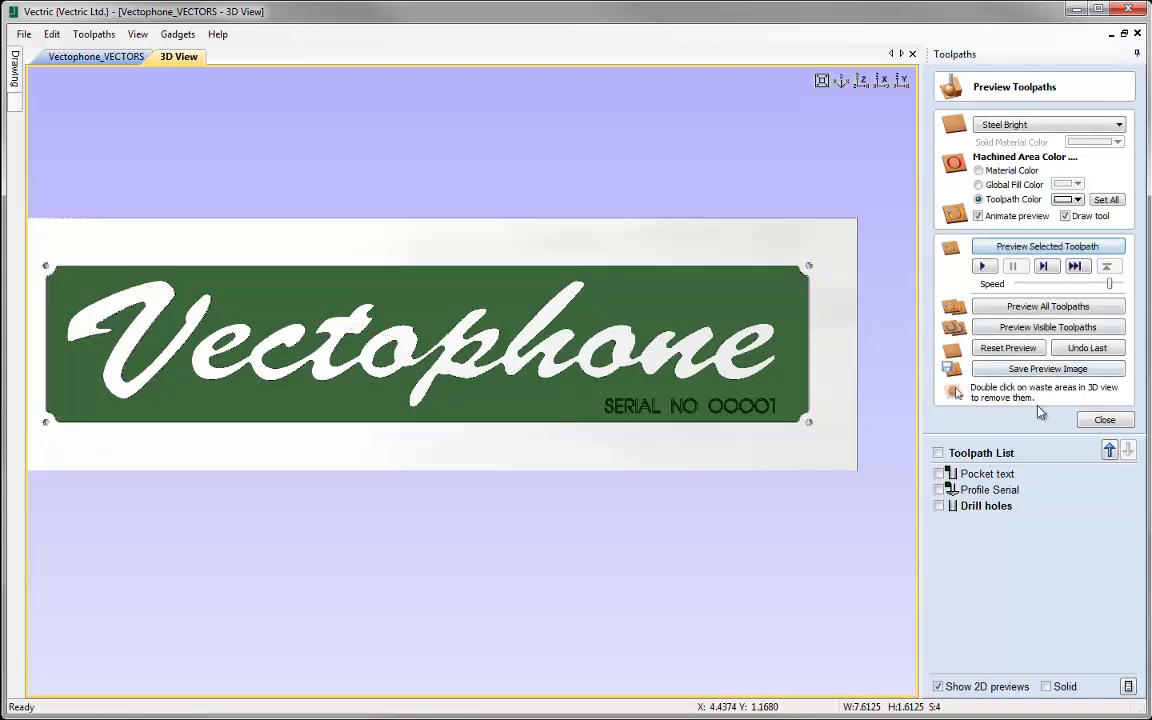
pyautogui.click(1101, 420)
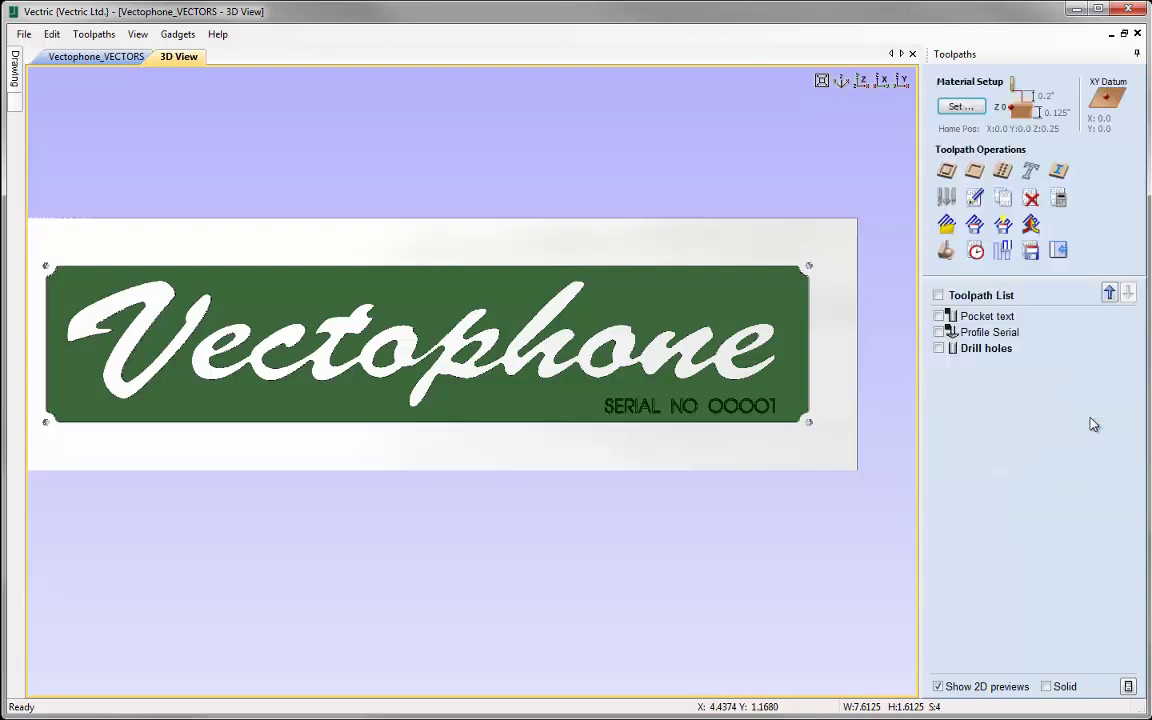
# - Start a profile toolpath on the nameplate's outer rounded border in the 2D drawing with a cut depth of 0.125 inches
pyautogui.click(108, 58)
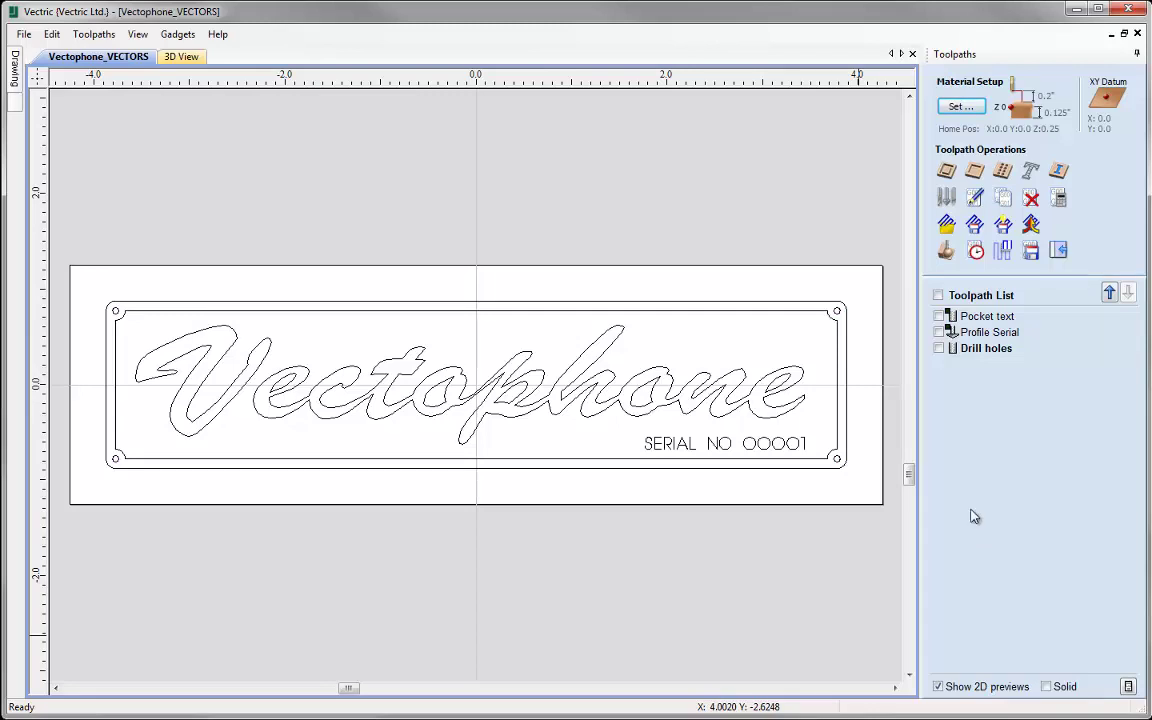
pyautogui.click(641, 303)
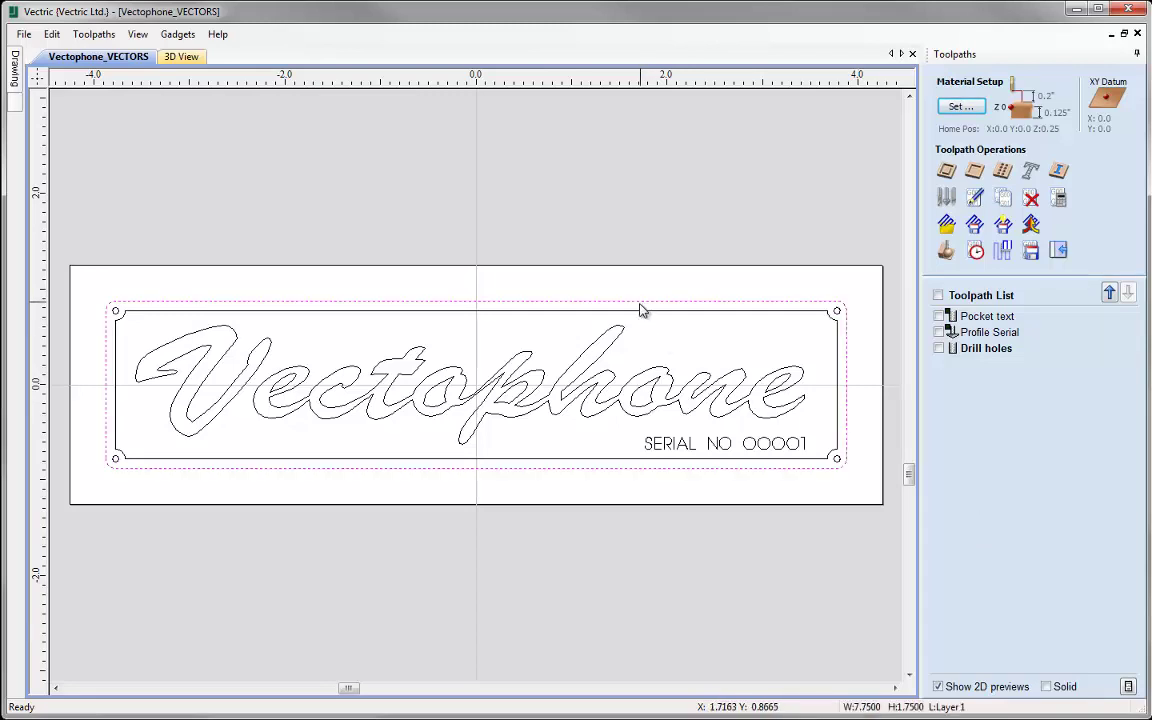
pyautogui.click(946, 174)
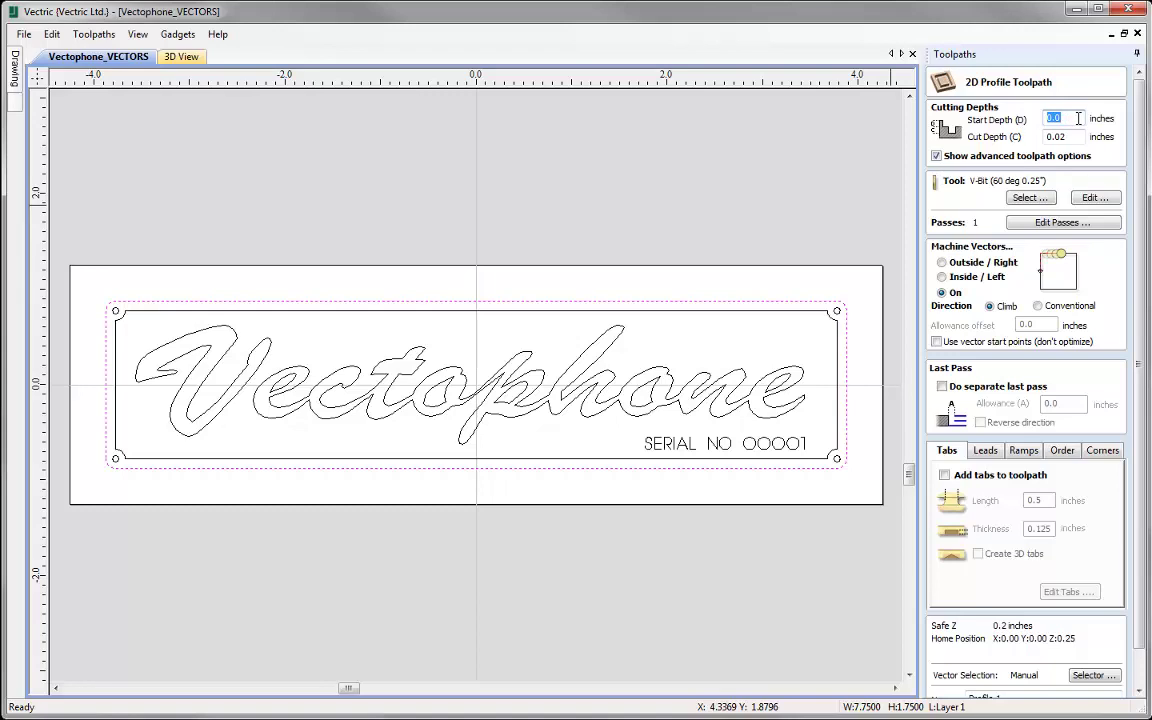
pyautogui.press('Tab')
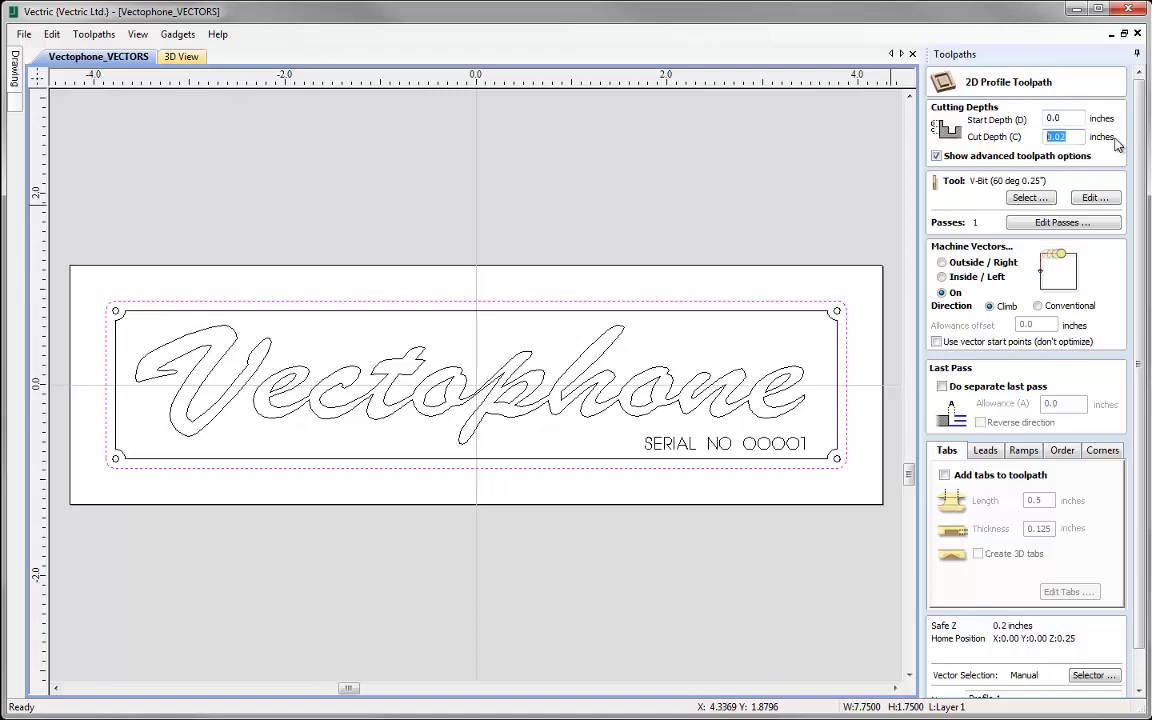
pyautogui.write('0.125')
# - Assign the End Mill (0.125 inch) to the profile toolpath and set it to machine outside the vector
pyautogui.click(1022, 196)
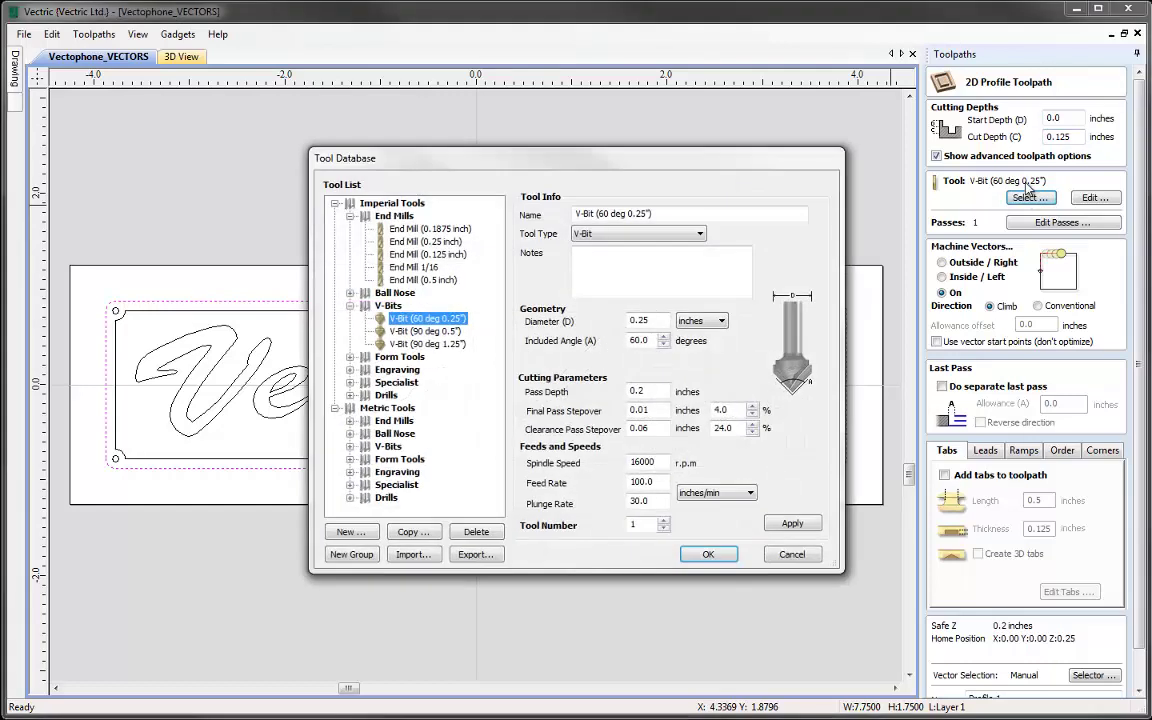
pyautogui.click(454, 256)
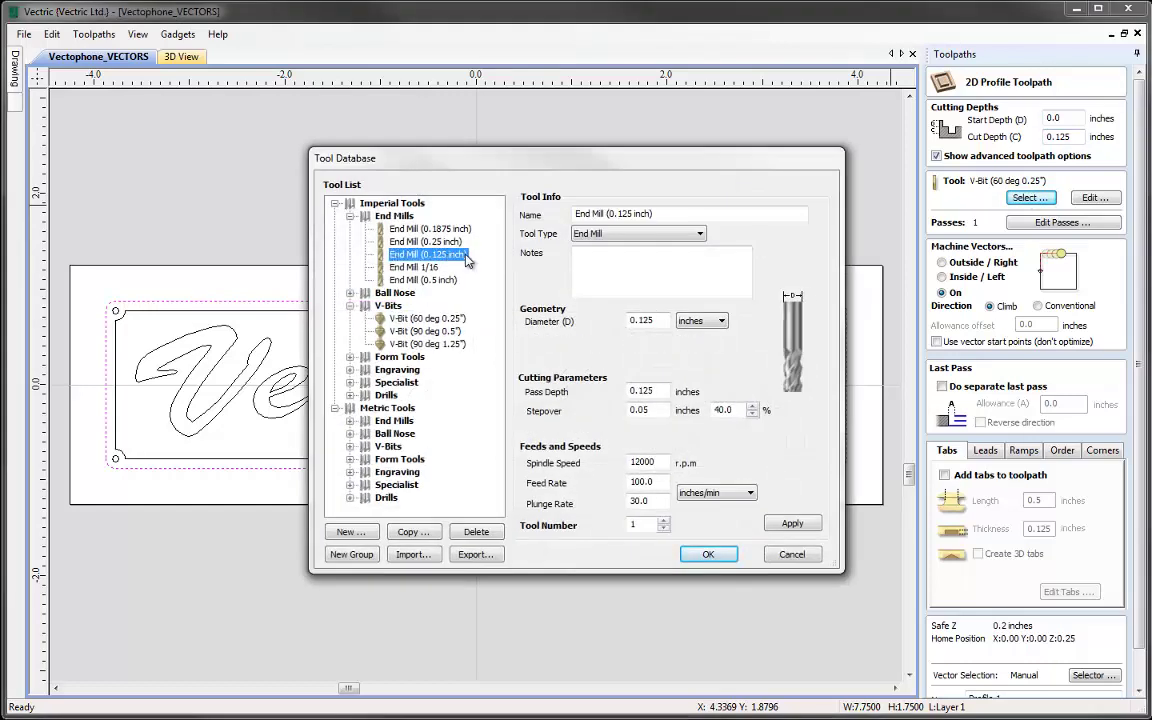
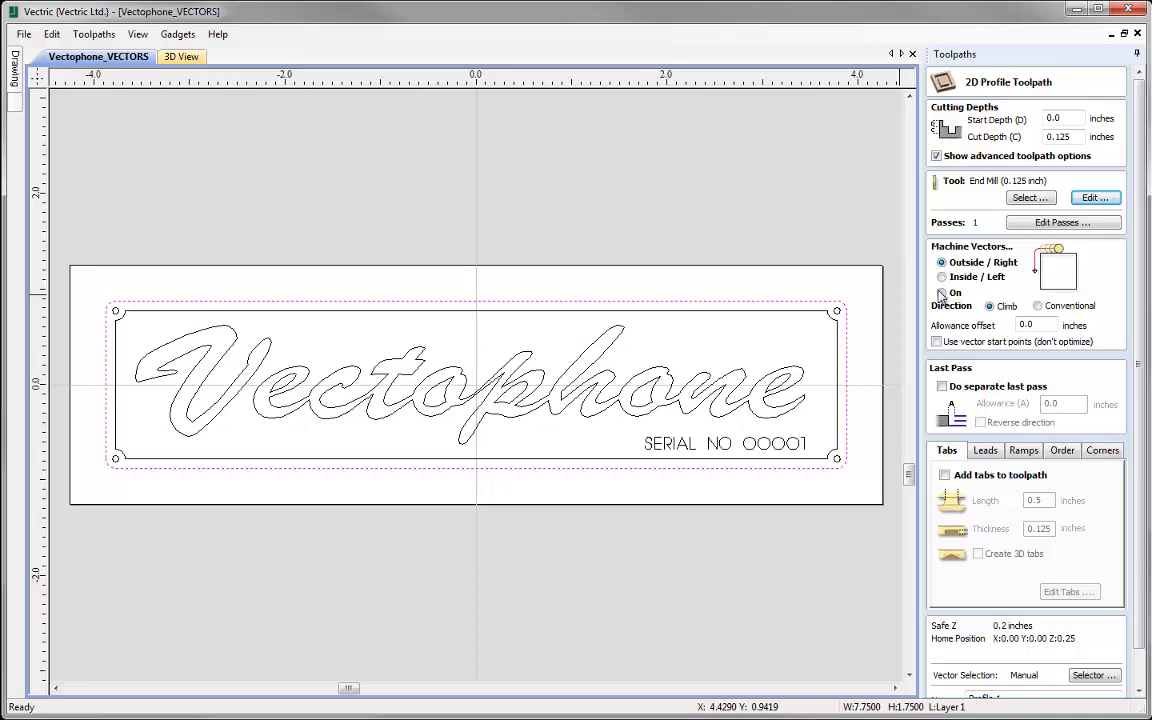
# - Add tabs to the profile toolpath, placing two on each long edge and one on each short edge of the outer border
pyautogui.click(945, 476)
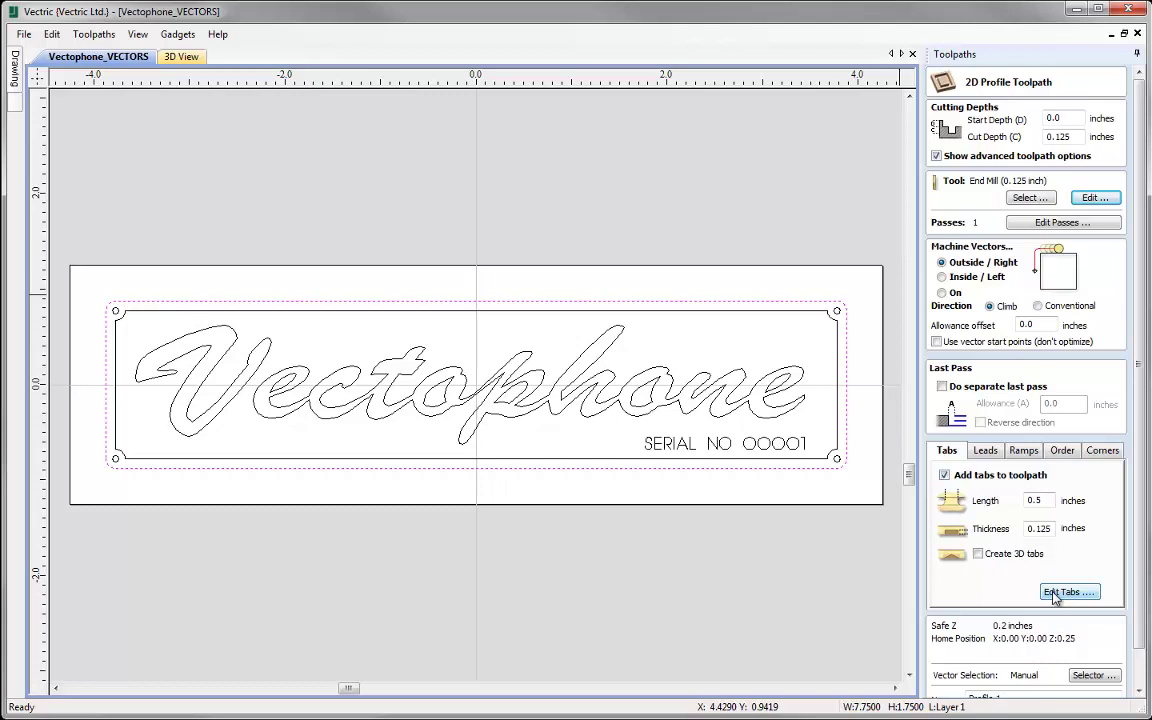
pyautogui.click(1055, 594)
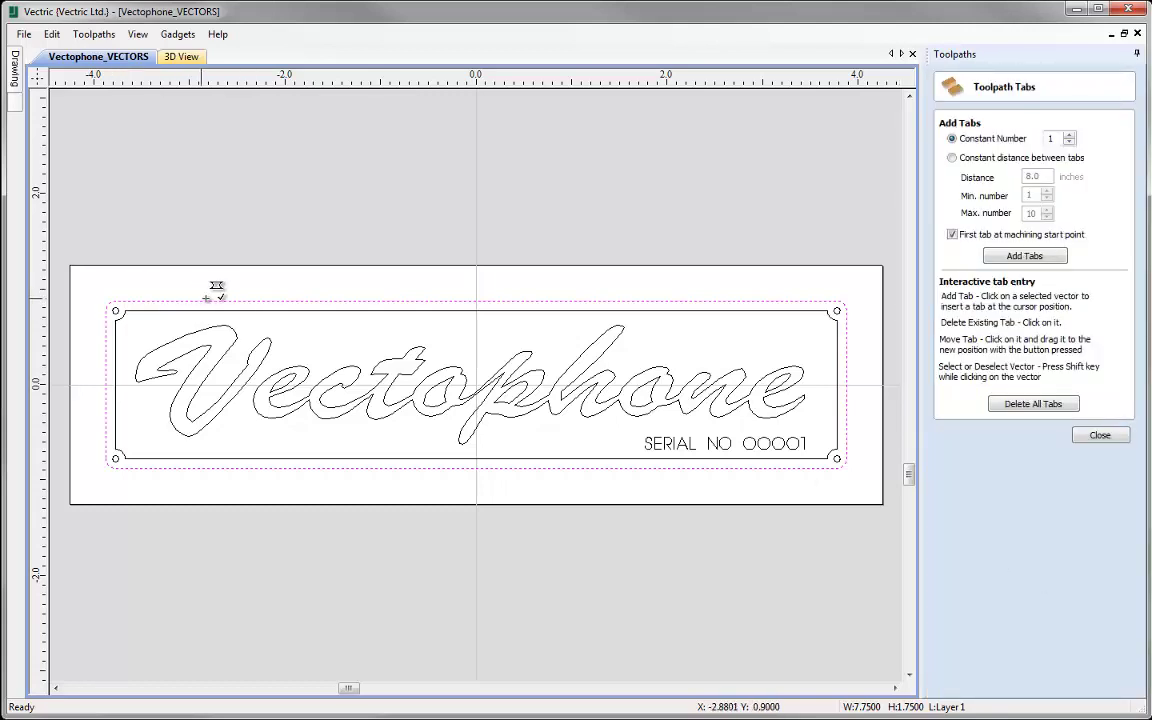
pyautogui.click(239, 300)
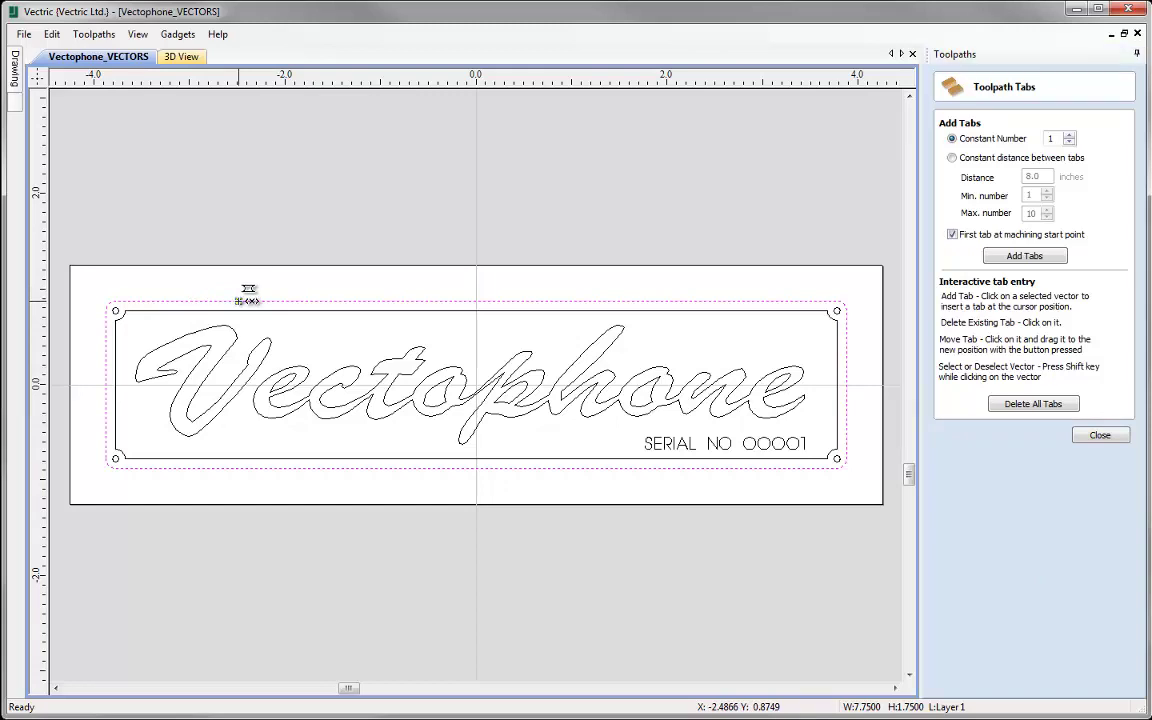
pyautogui.click(710, 301)
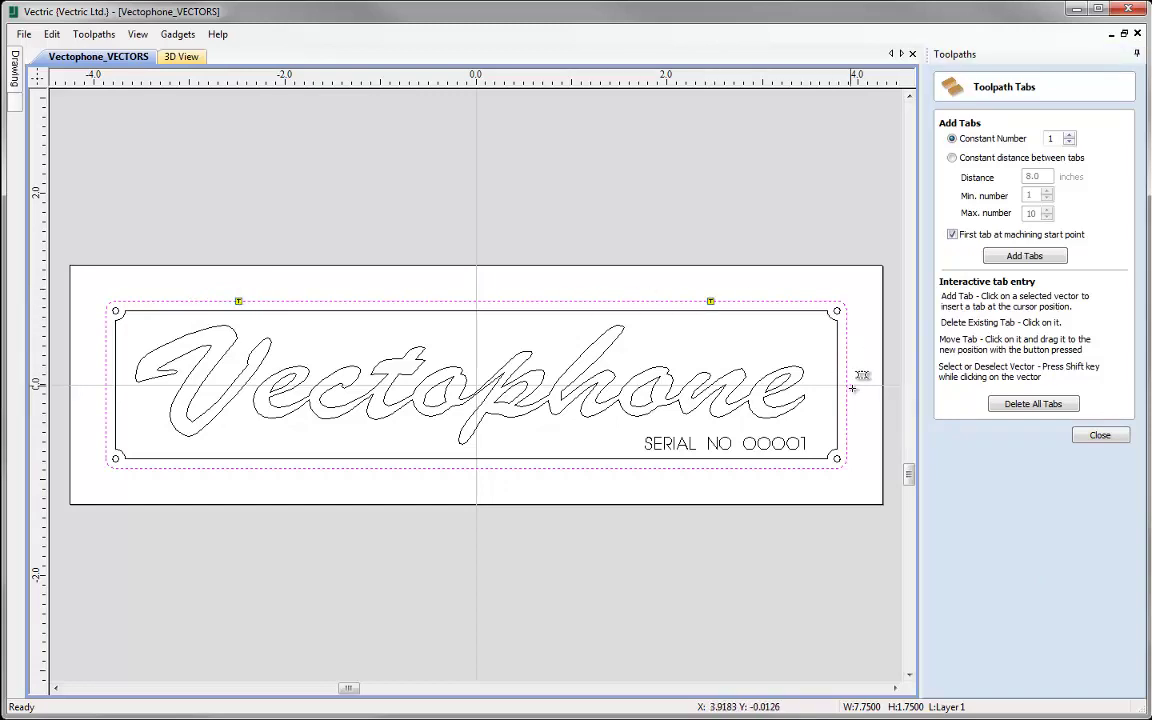
pyautogui.click(846, 381)
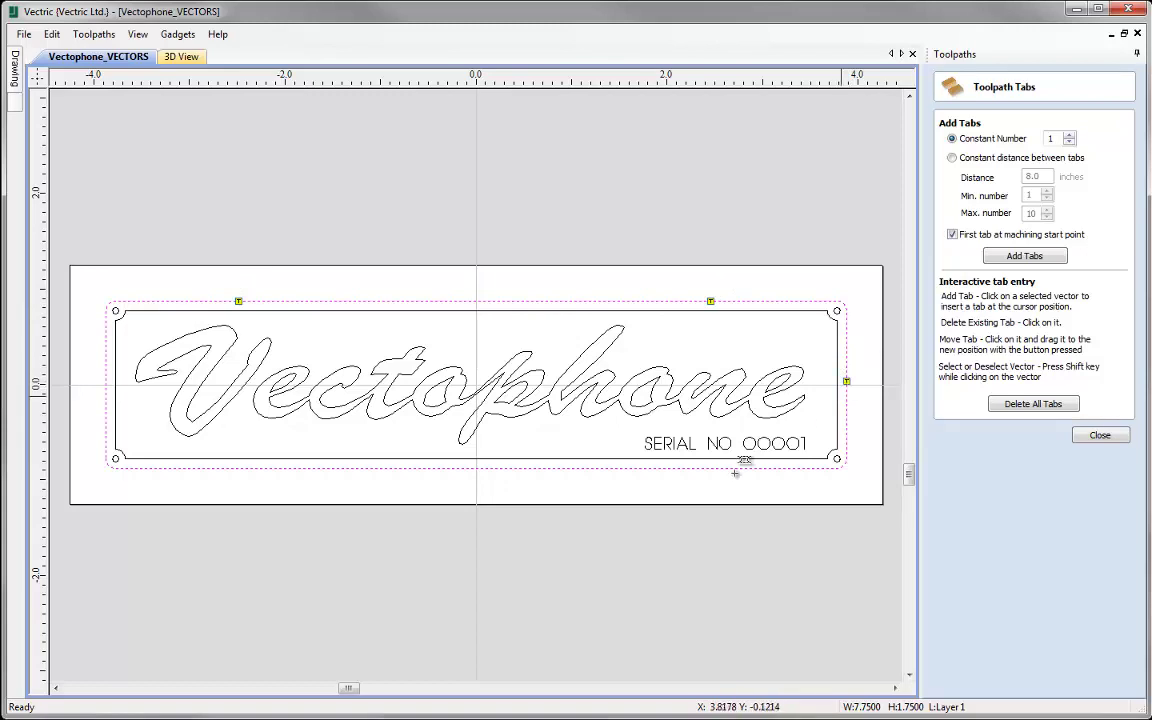
pyautogui.click(740, 460)
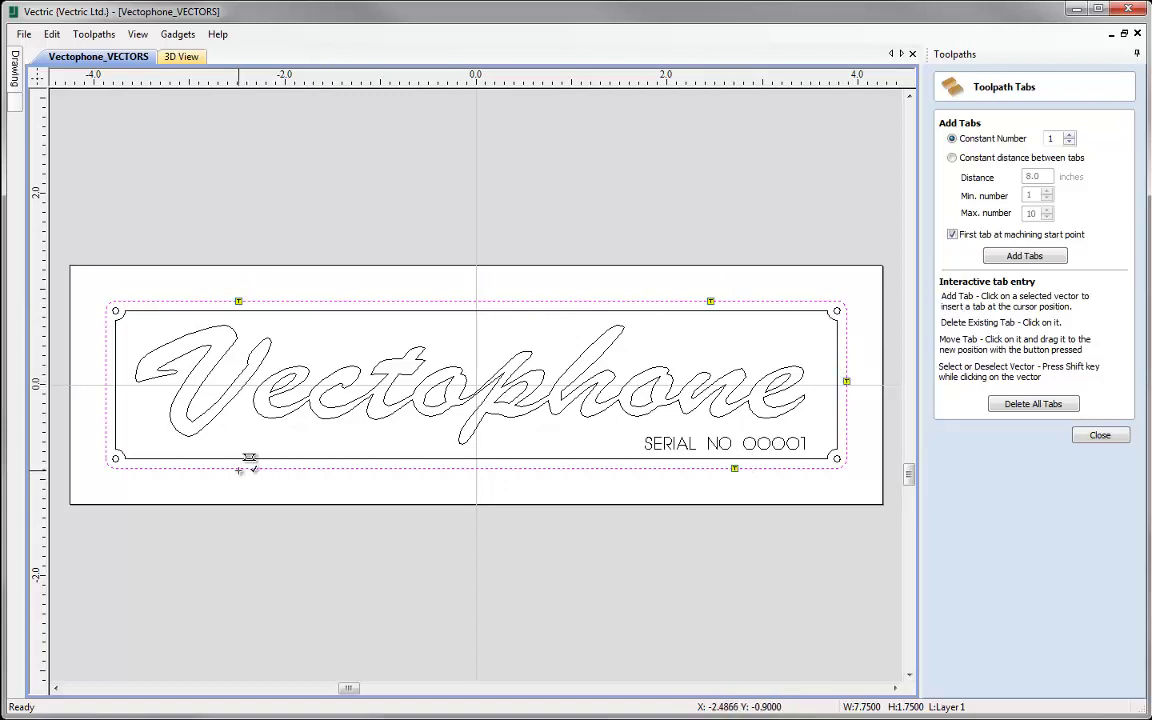
pyautogui.click(105, 383)
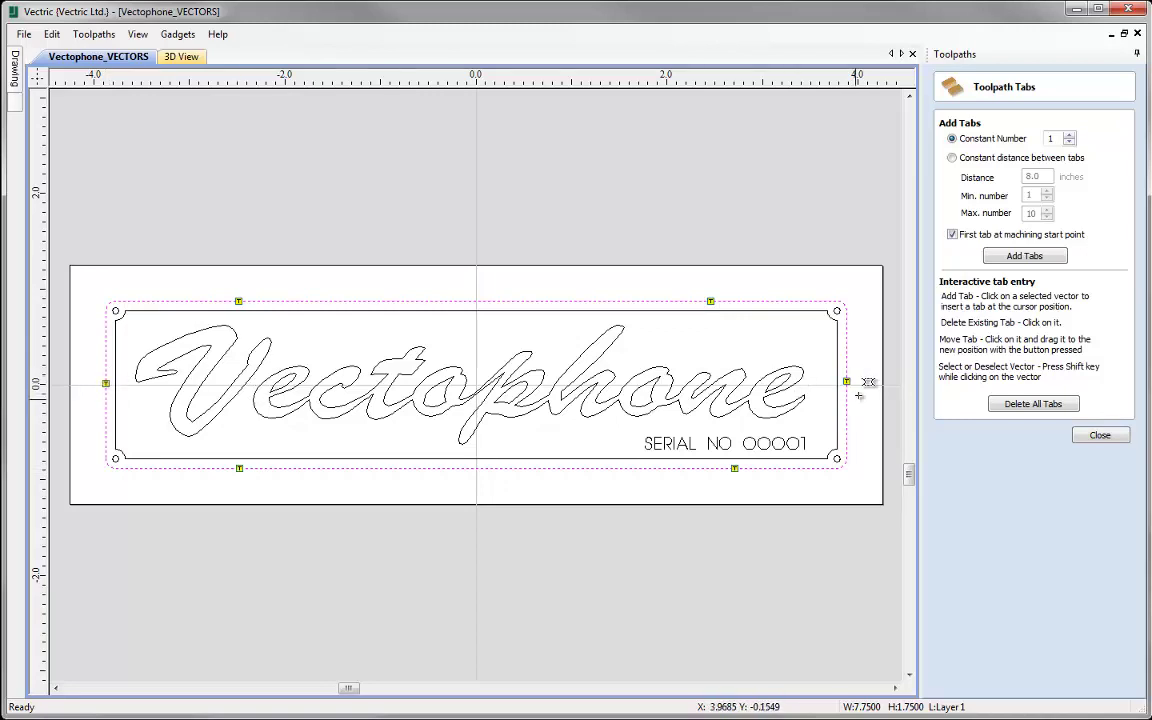
pyautogui.click(1106, 435)
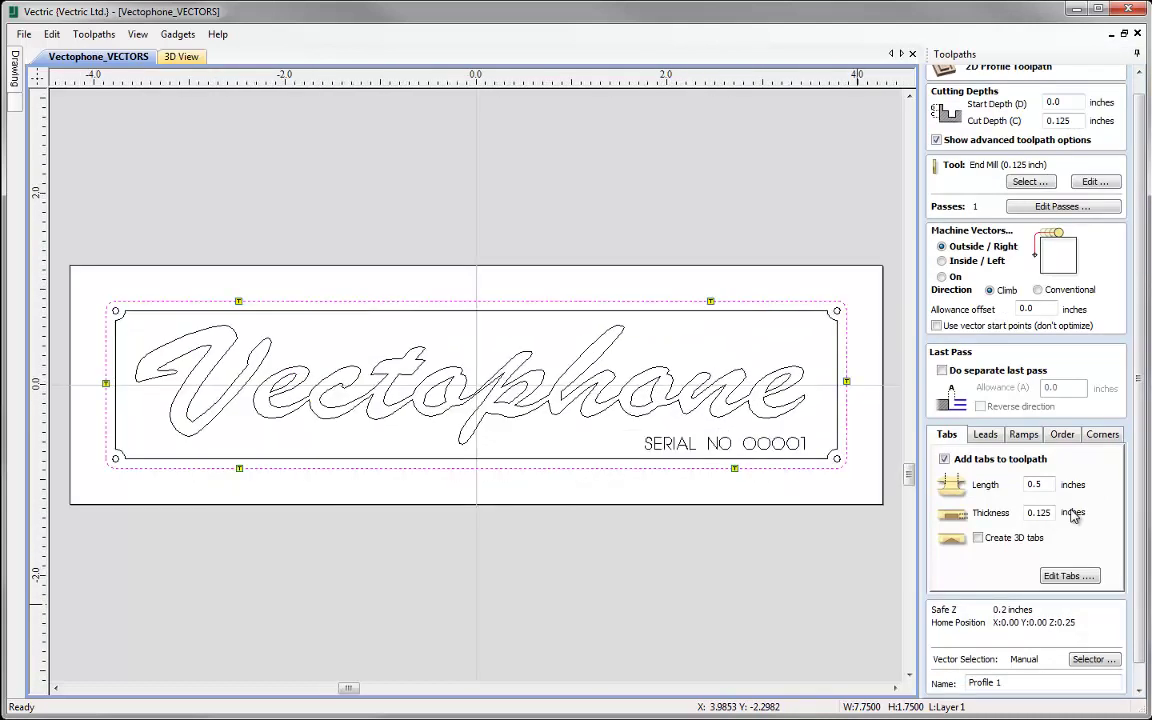
# - Set the tab length to 0.125 inches and the tab thickness to 0.05 inches
pyautogui.doubleClick(1047, 486)
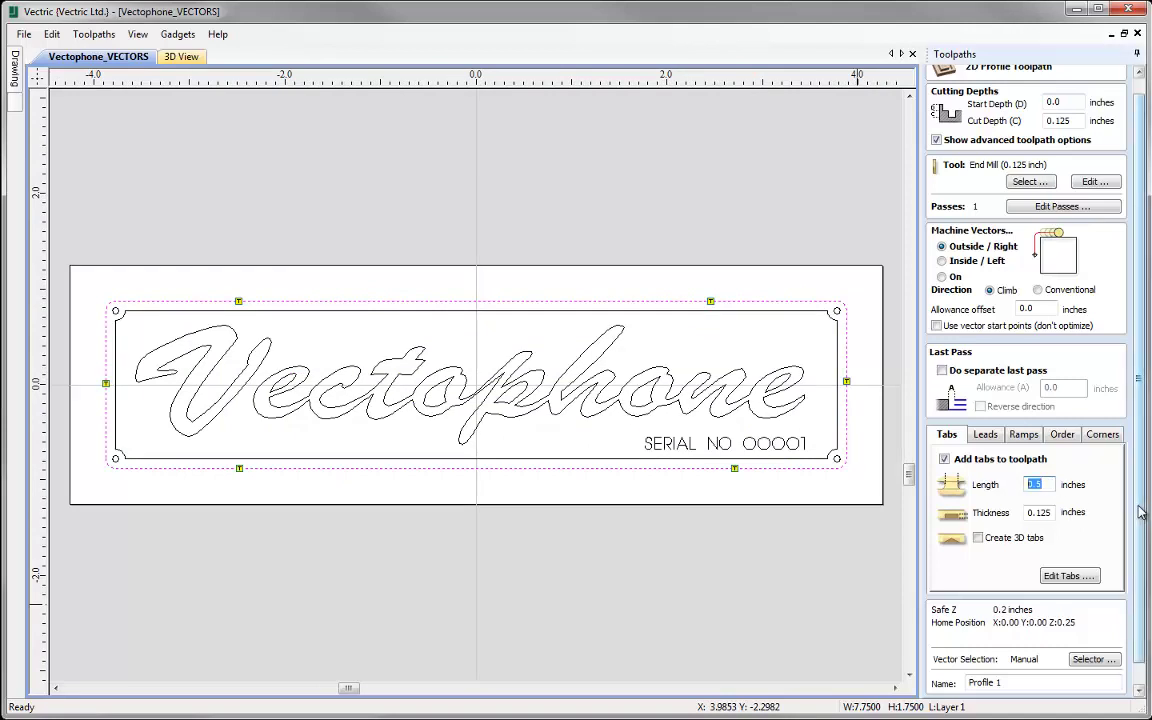
pyautogui.write('0.')
pyautogui.doubleClick(1037, 511)
pyautogui.press('BackSpace')
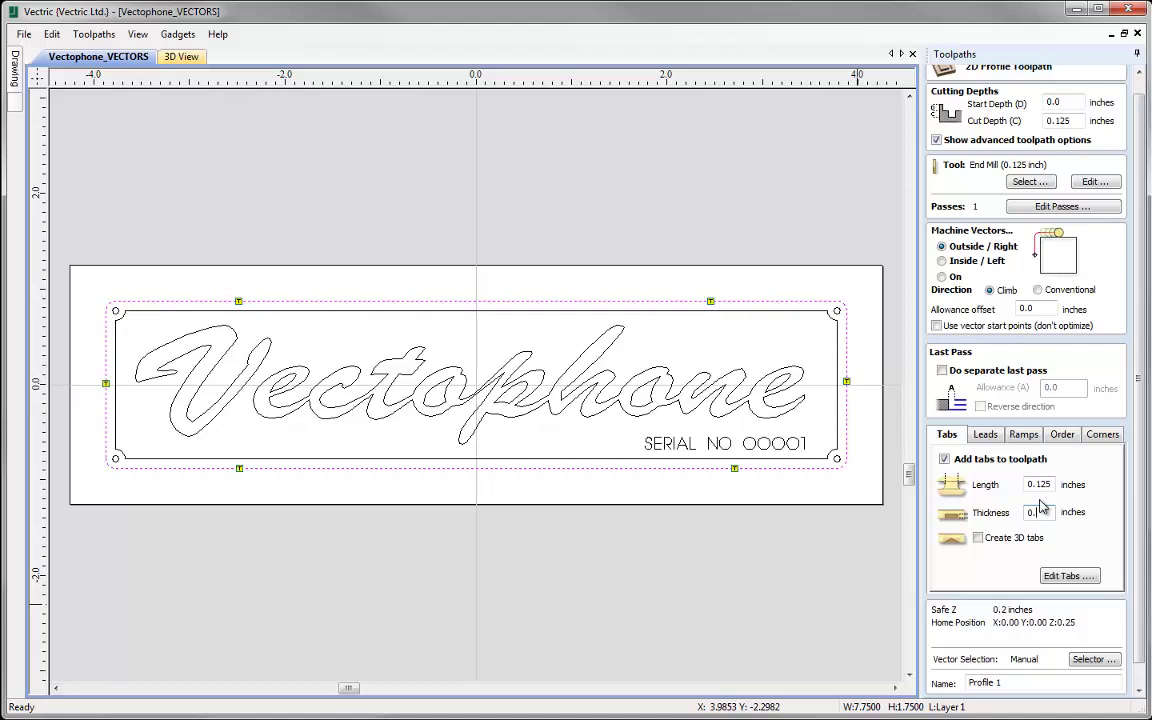
pyautogui.write('0.05')
# - Name the toolpath Profile Cut Out and calculate it
pyautogui.scroll(-1, 1100, 525)
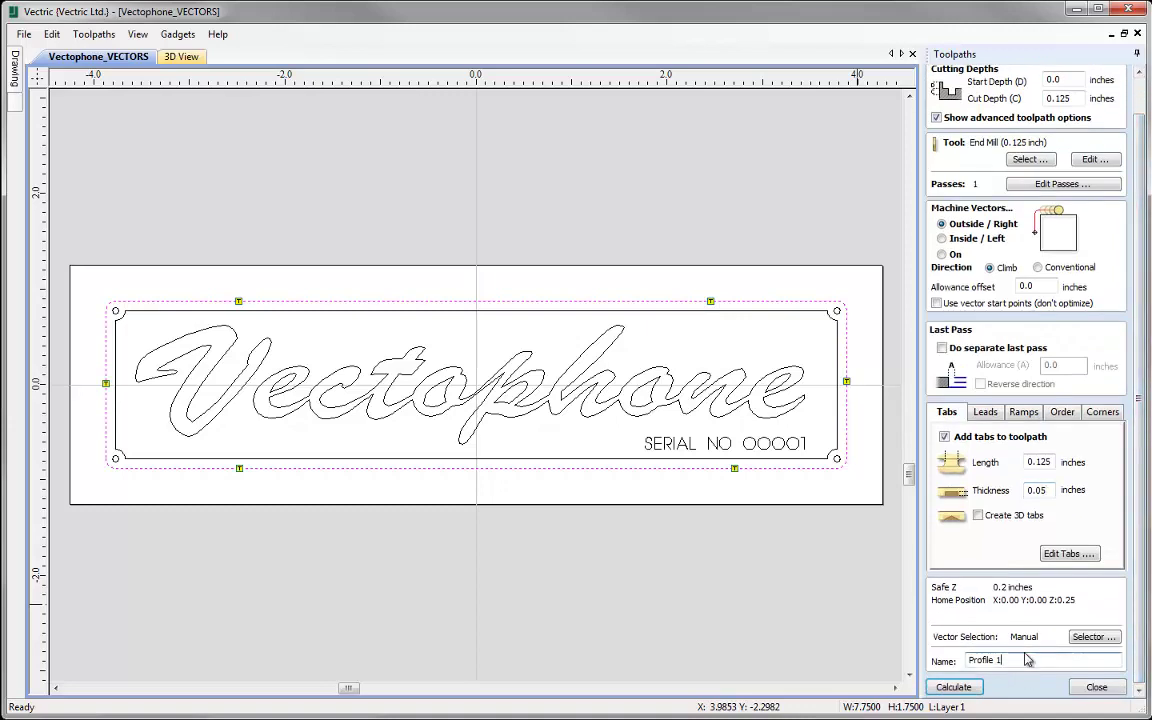
pyautogui.click(1060, 653)
pyautogui.write('Profile Cut Out')
pyautogui.click(953, 687)
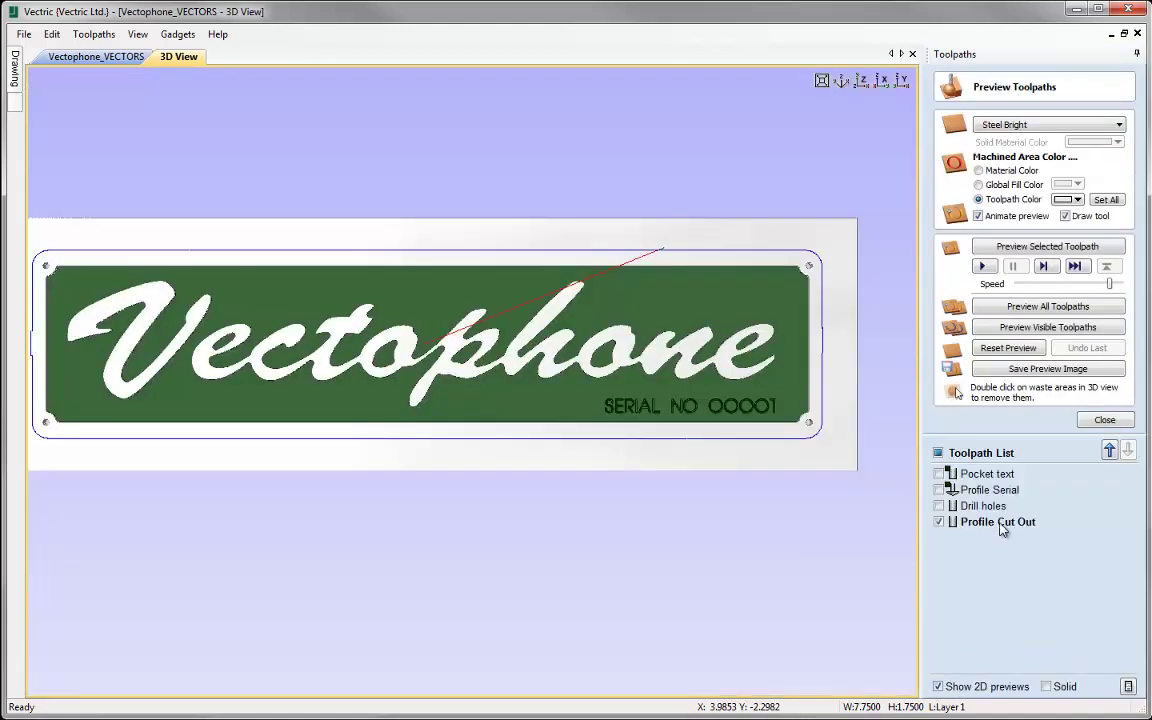
# - Preview the Profile Cut Out toolpath and inspect the tabs around the nameplate in 3D
pyautogui.scroll(-1, 684, 499)
pyautogui.moveTo(684, 499); pyautogui.dragTo(730, 500, button='middle')
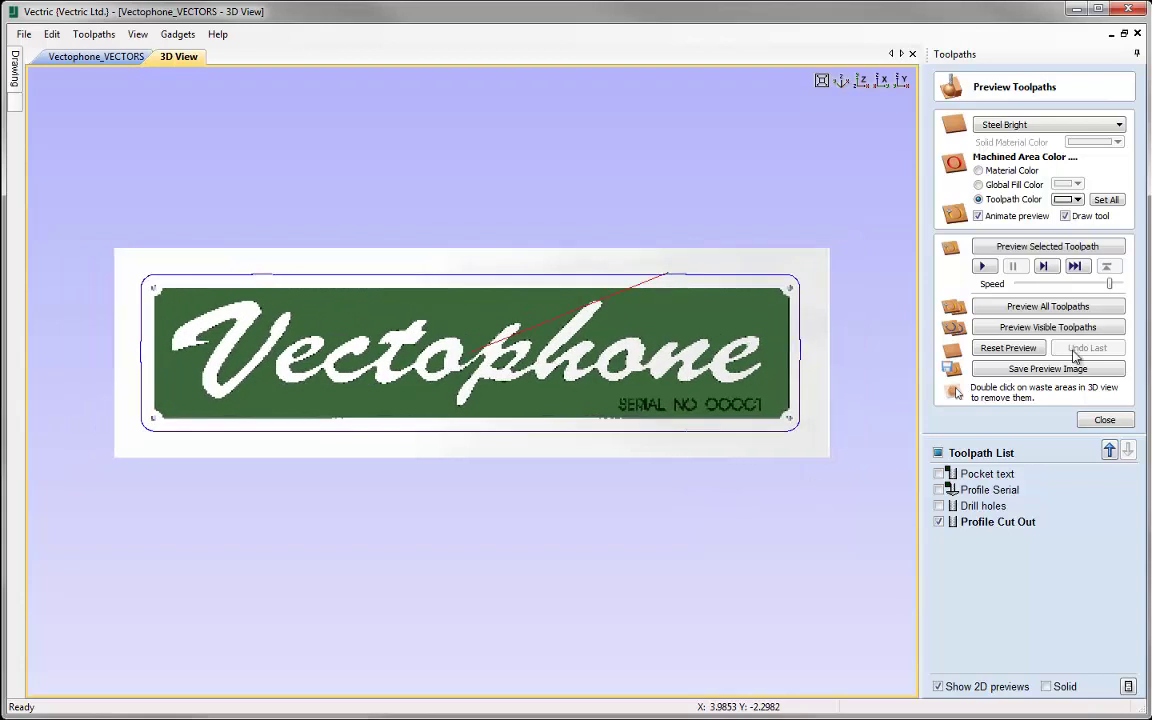
pyautogui.click(1047, 246)
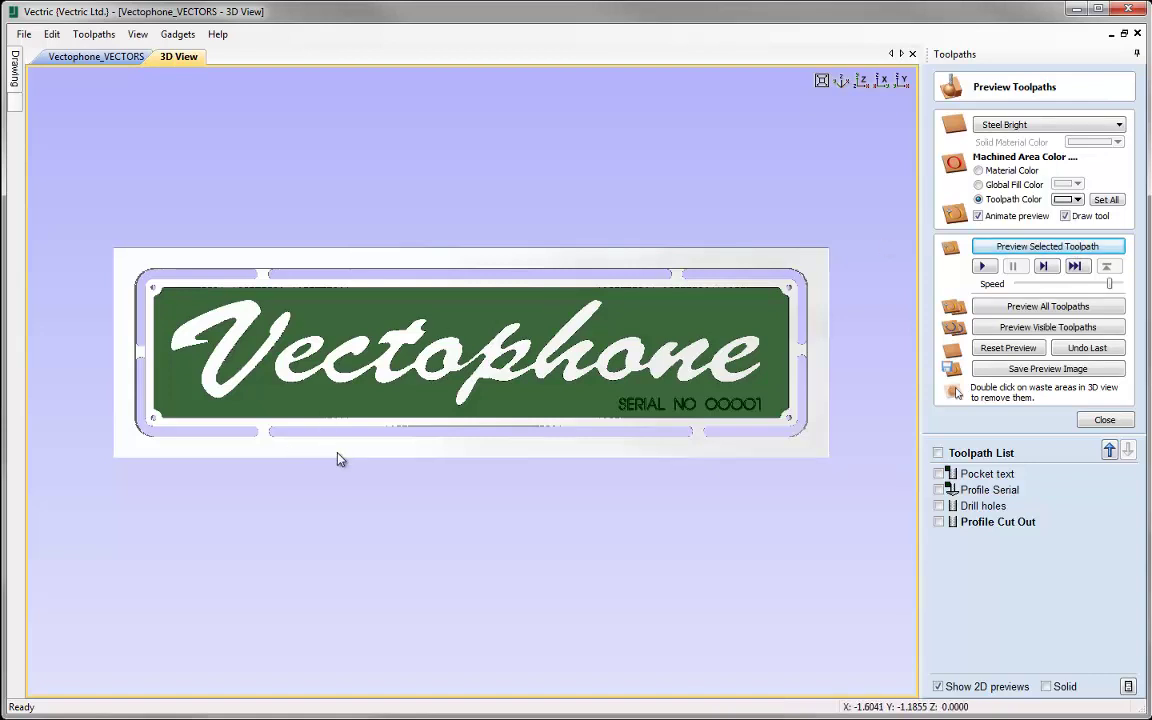
pyautogui.scroll(2, 334, 458)
pyautogui.moveTo(365, 484); pyautogui.dragTo(489, 379)
pyautogui.scroll(-3, 518, 338)
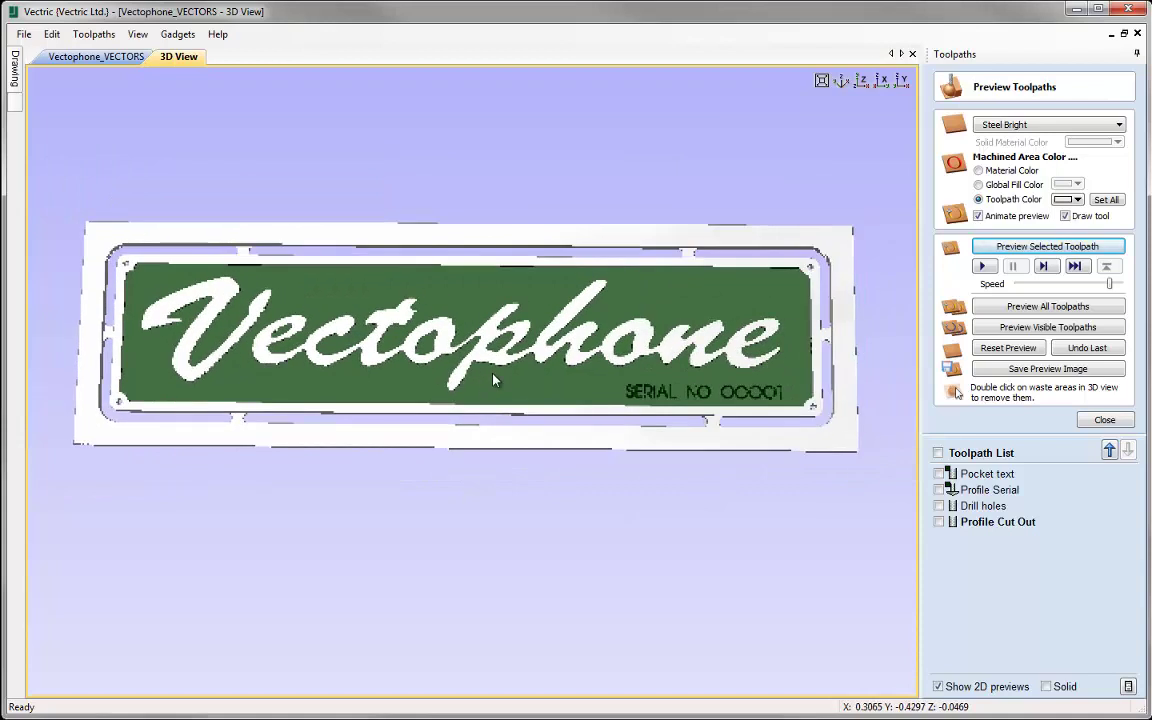
pyautogui.click(1105, 420)
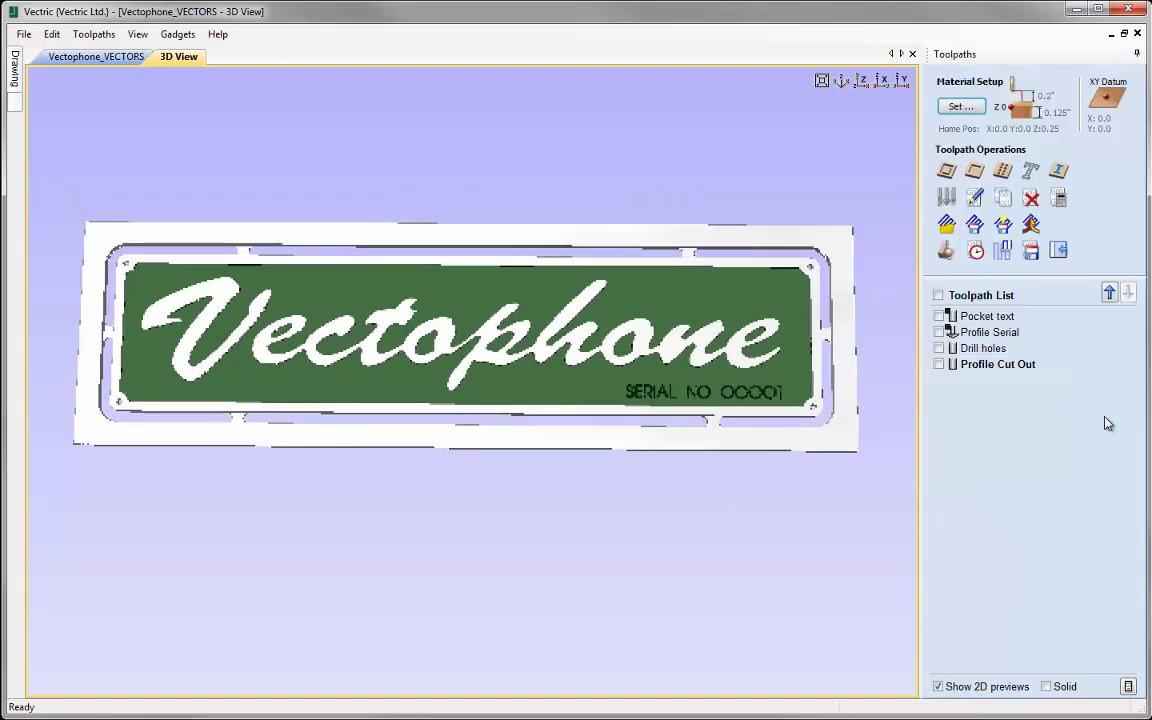
# - Review the toolpath saving options and the post processor choice
pyautogui.click(1031, 252)
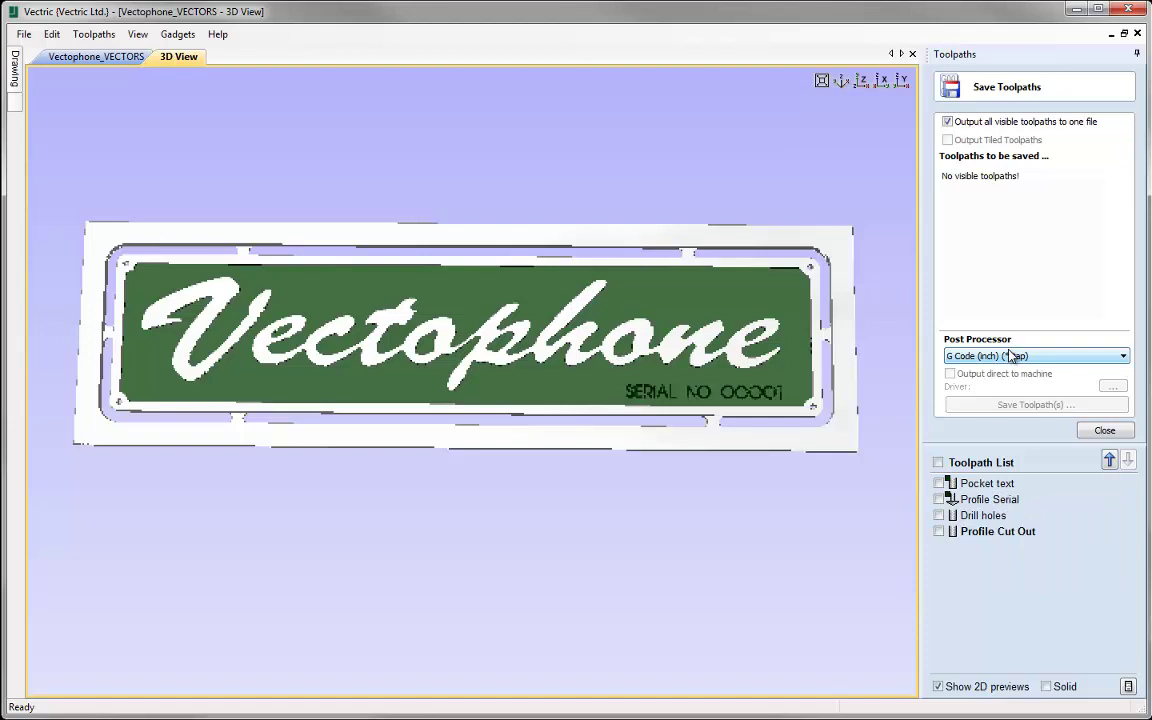
pyautogui.click(1100, 431)
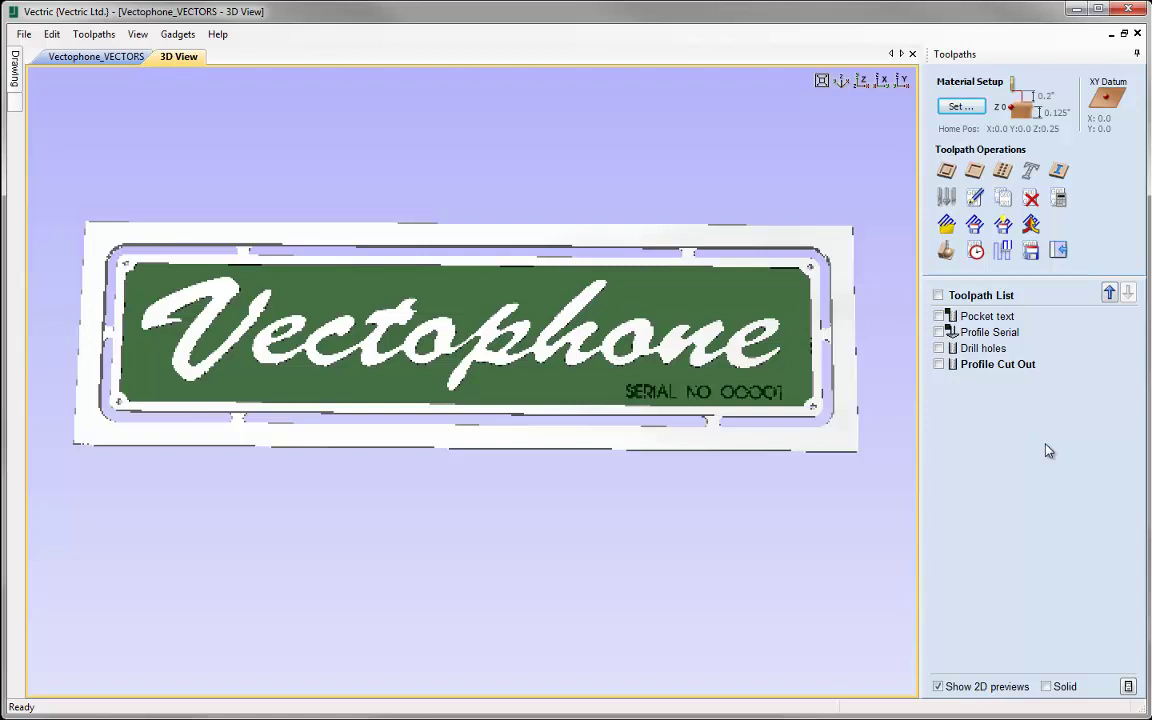
# - Save the project as a new file named Vectophone_TOOLPATHS.crv in the Vectophone_FILES folder
pyautogui.click(27, 36)
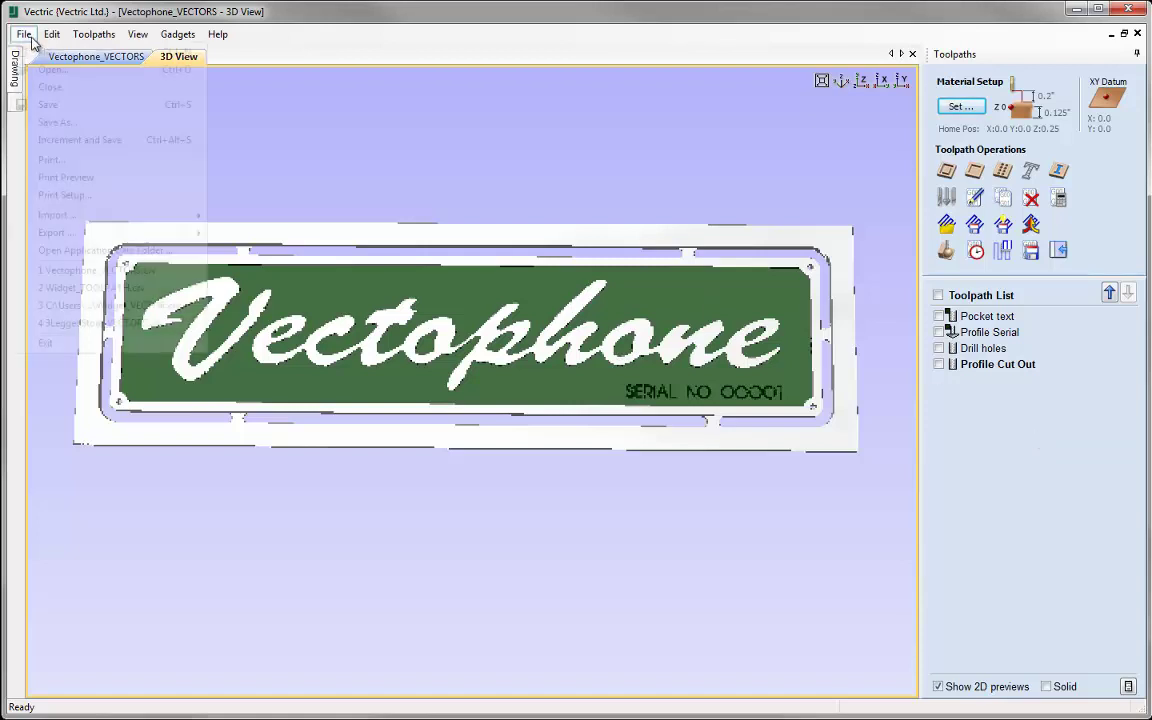
pyautogui.moveTo(53, 38)
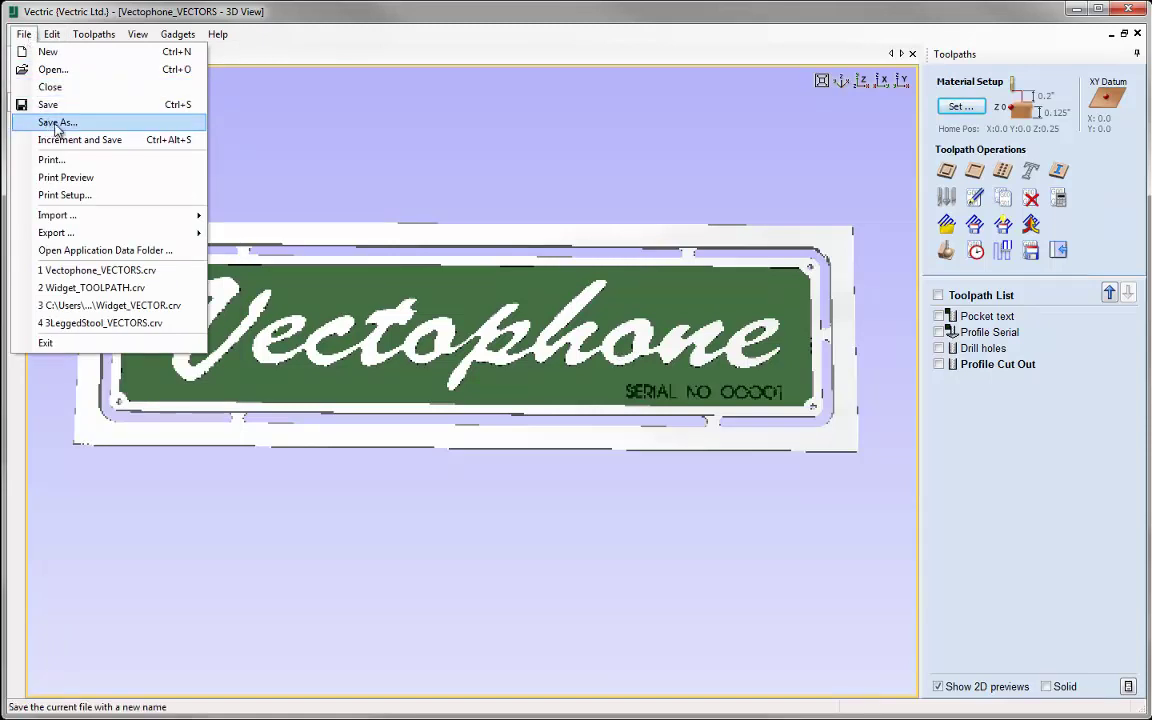
pyautogui.click(57, 123)
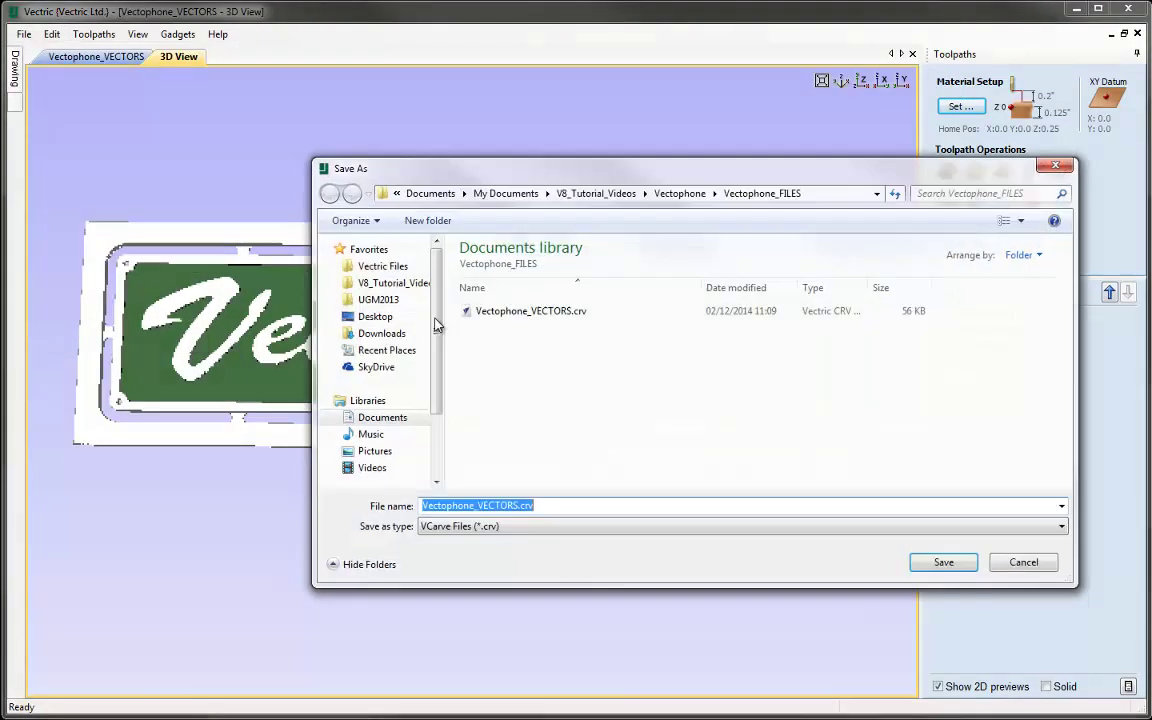
pyautogui.click(515, 505)
pyautogui.press('BackSpace')
pyautogui.press('BackSpace')
pyautogui.press('BackSpace')
pyautogui.press('BackSpace')
pyautogui.press('BackSpace')
pyautogui.press('BackSpace')
pyautogui.press('BackSpace')
pyautogui.write('TOOLPATH')
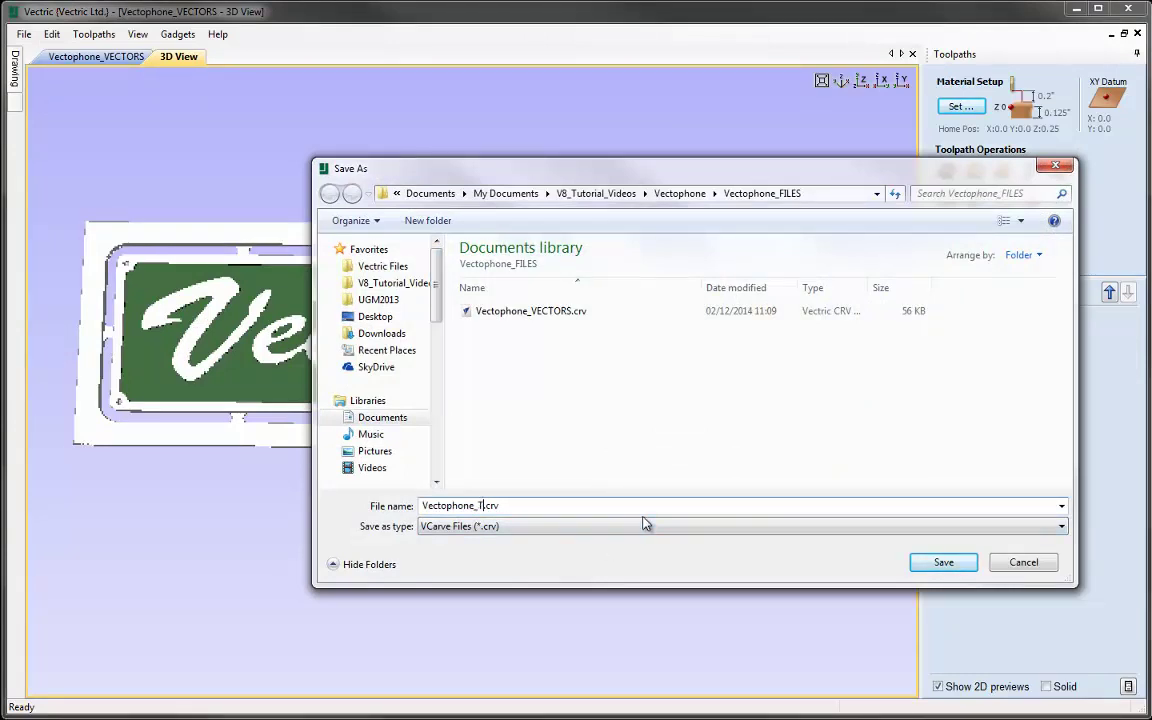
pyautogui.write('S')
pyautogui.click(930, 563)
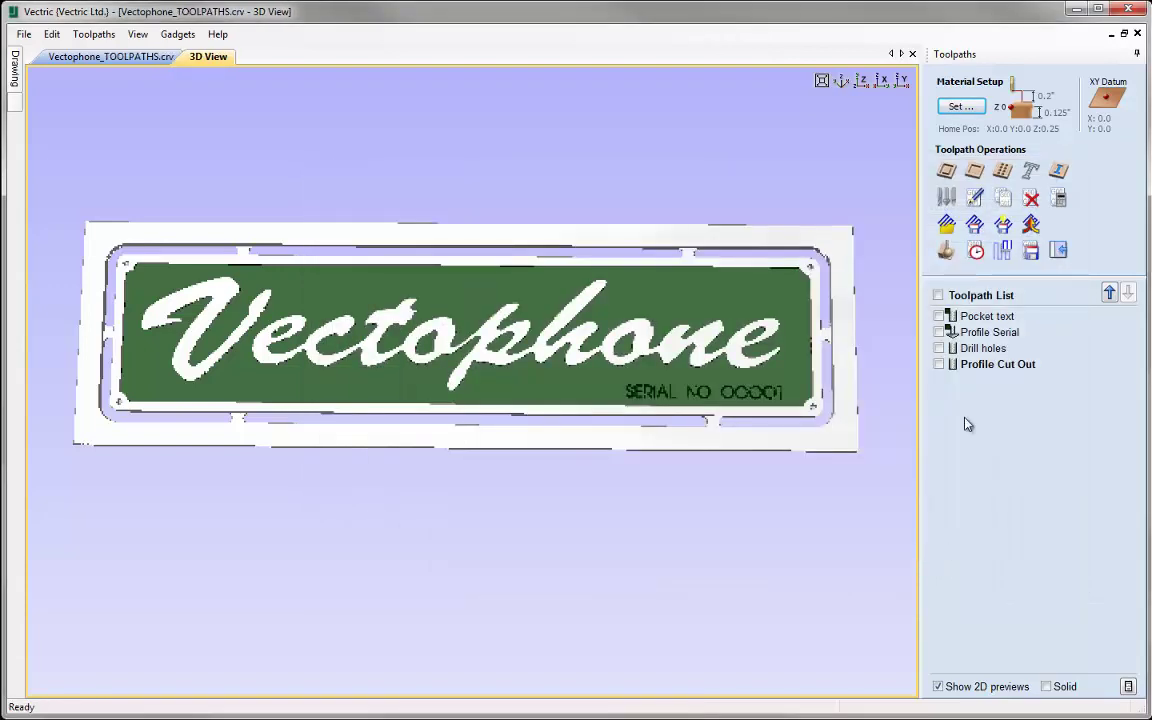